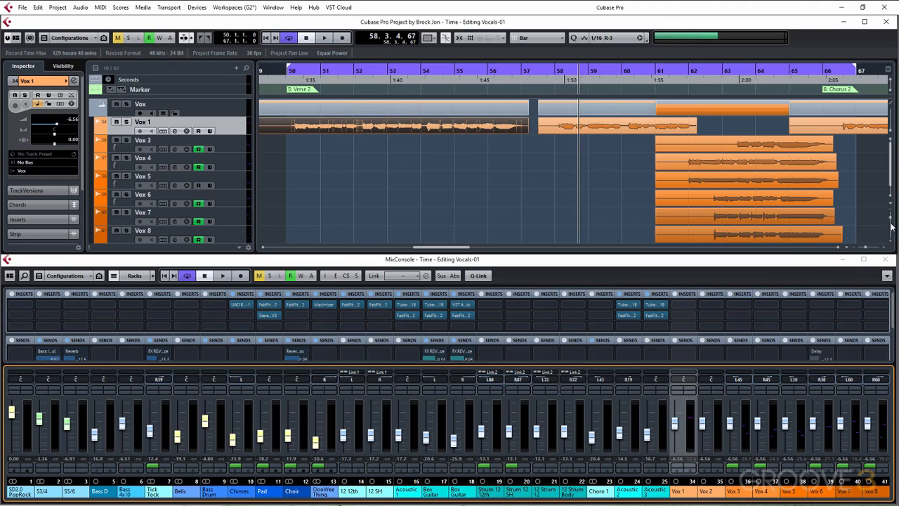
Examine the audio editing preferences, including automatic hitpoint detection, and close them without changes
left_click(890, 223)
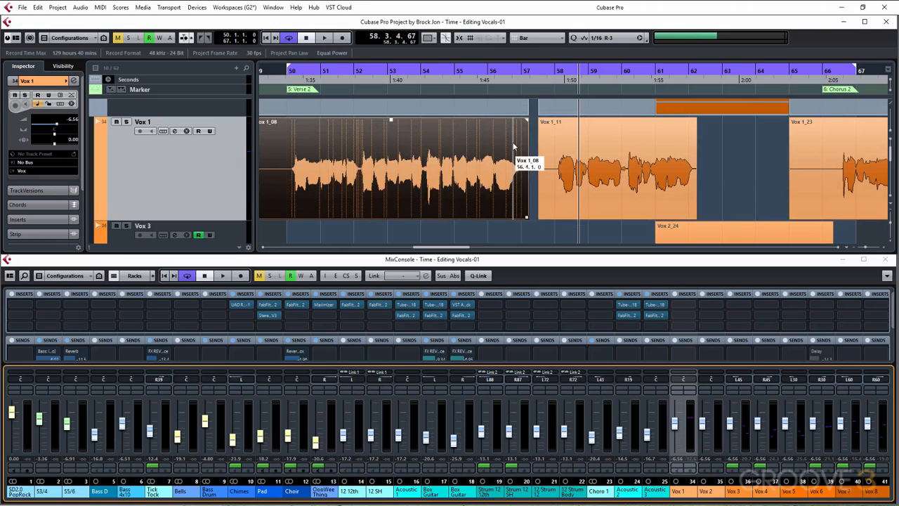
key("shift+f")
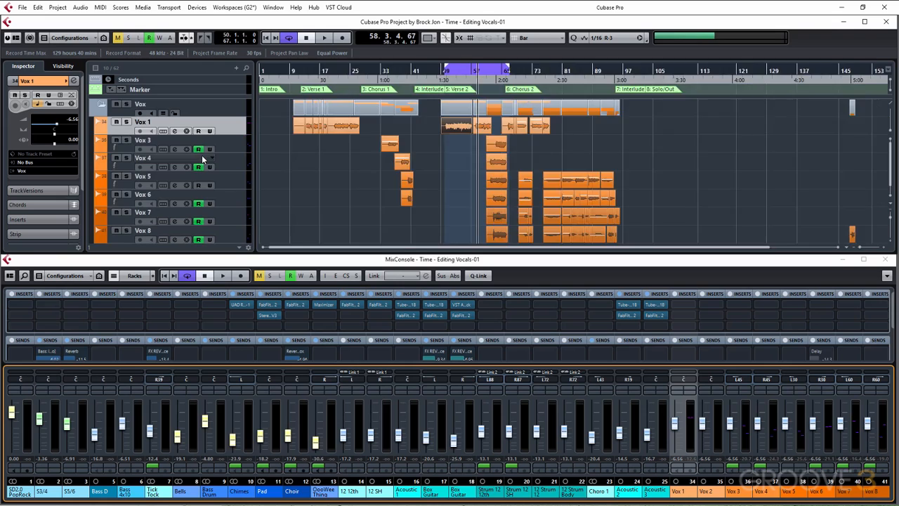
left_click(23, 8)
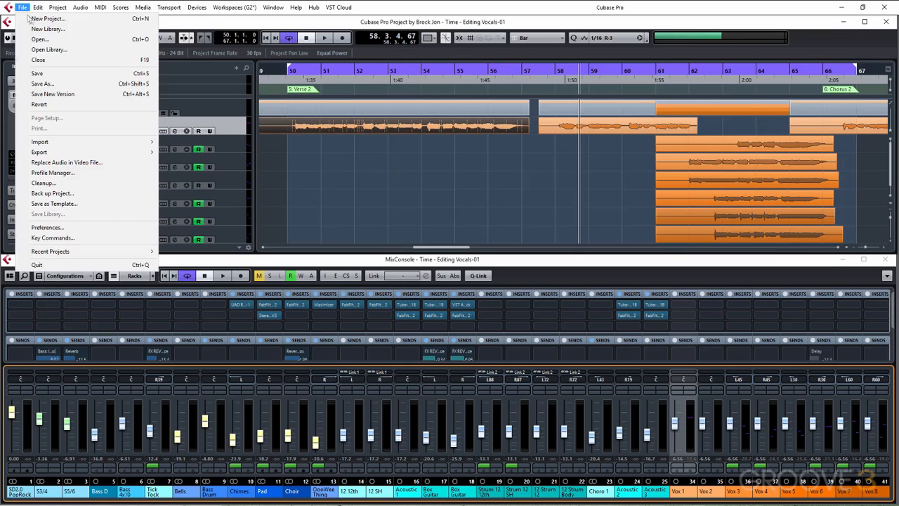
left_click(50, 227)
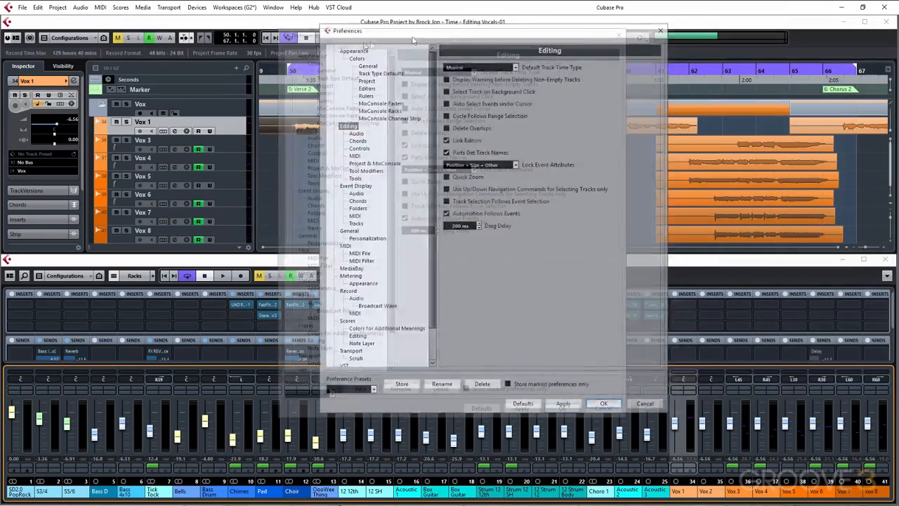
left_click_drag(414, 40, 265, 50)
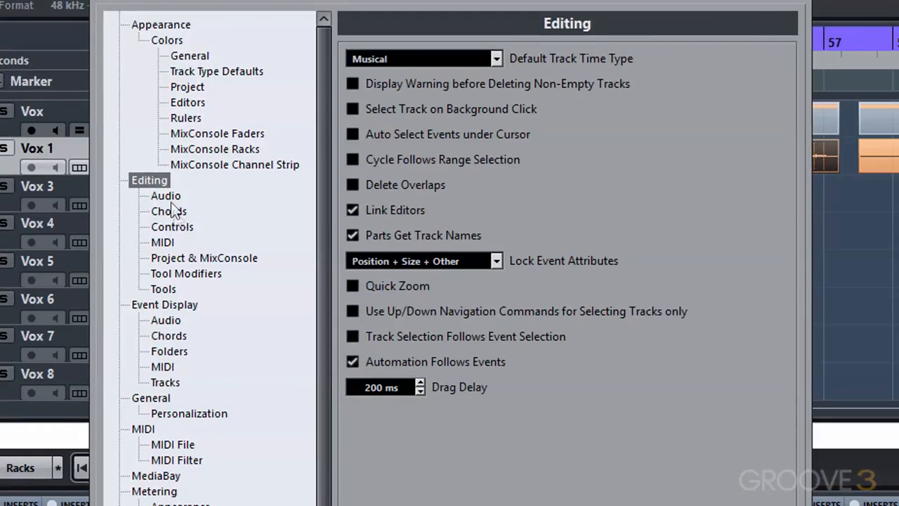
left_click(206, 147)
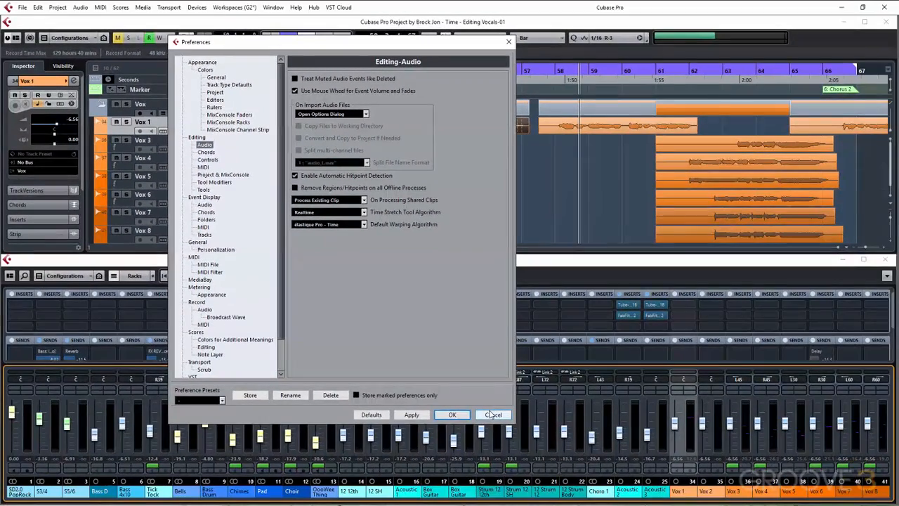
left_click(493, 414)
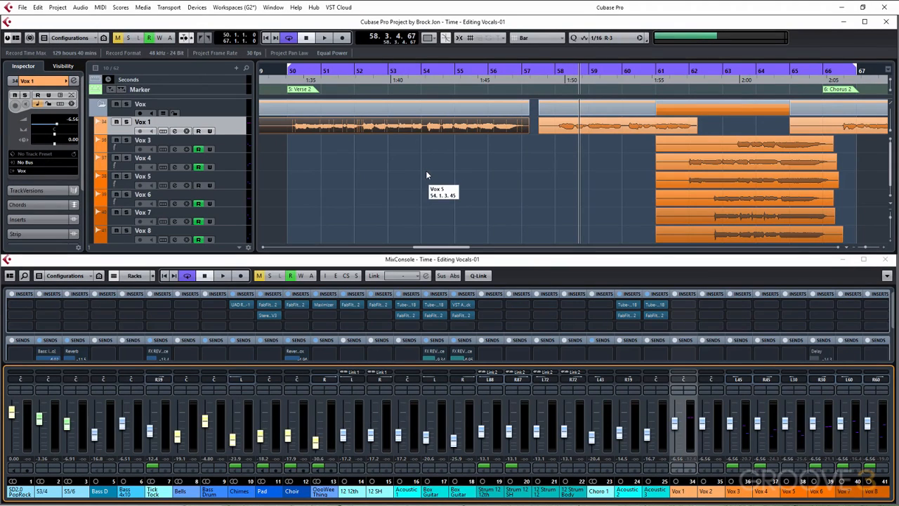
Quantize the audio inside the Vox 1_08 event to the 1/16 R-3 setting using AudioWarp quantize
left_click_drag(890, 220, 892, 226)
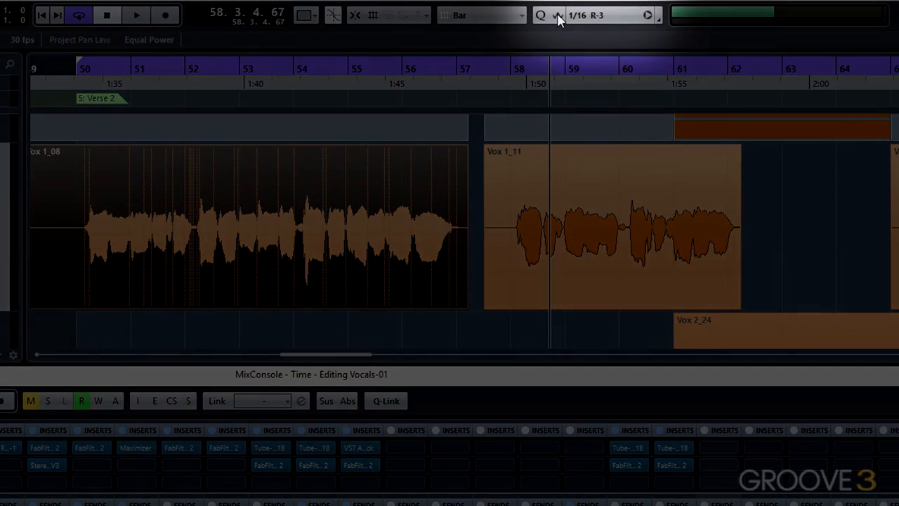
left_click(558, 14)
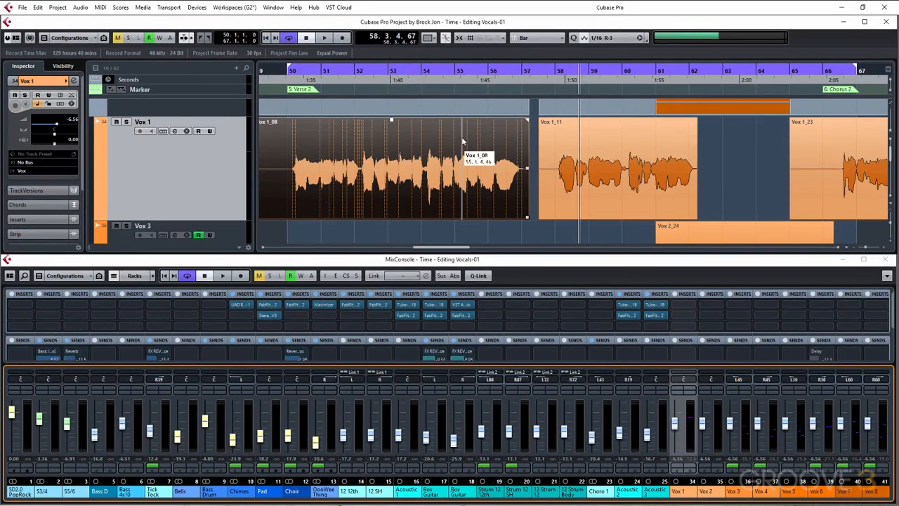
key("q")
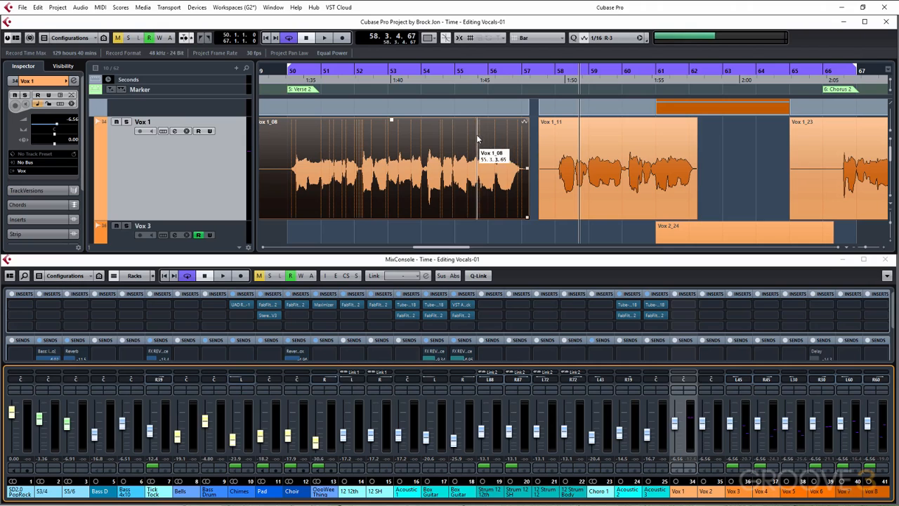
Open the Vox 1_08 event in the Sample Editor with its AudioWarp settings, inspect the warp markers and undo the quantization
double_click(482, 138)
left_click(44, 210)
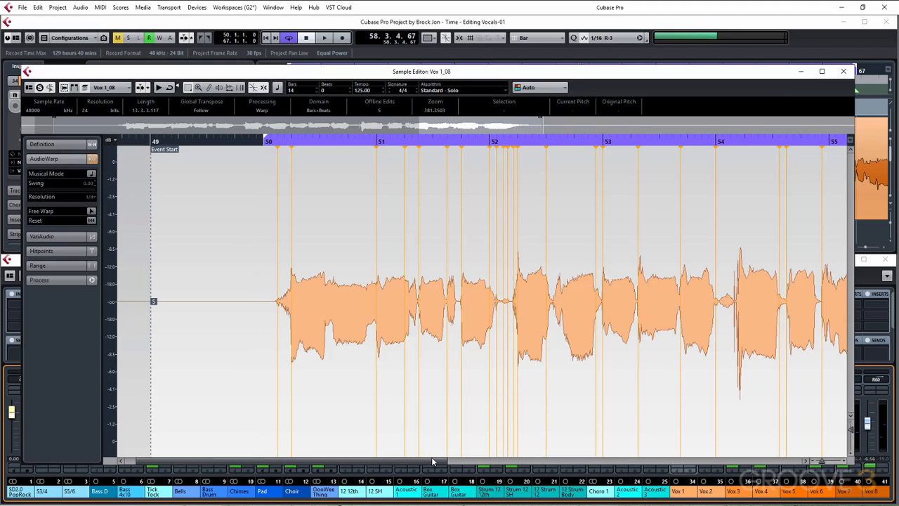
left_click_drag(433, 461, 436, 461)
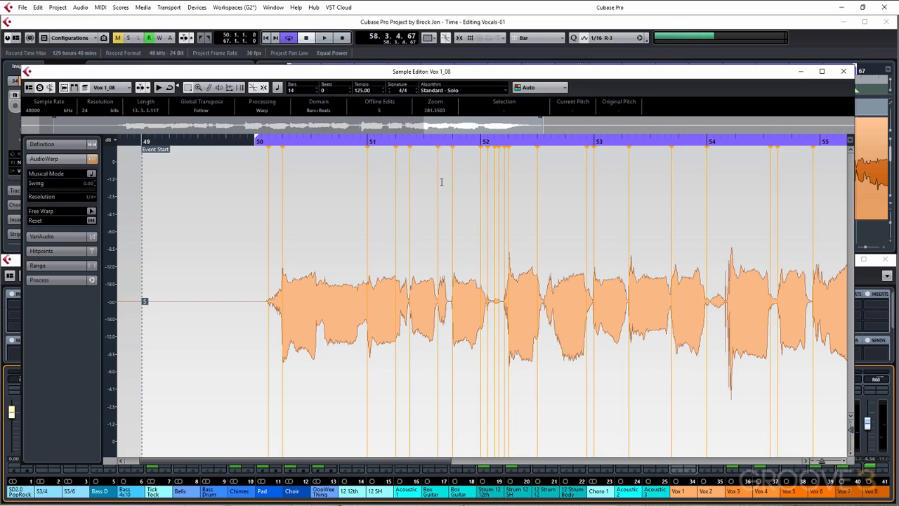
left_click_drag(416, 465, 436, 464)
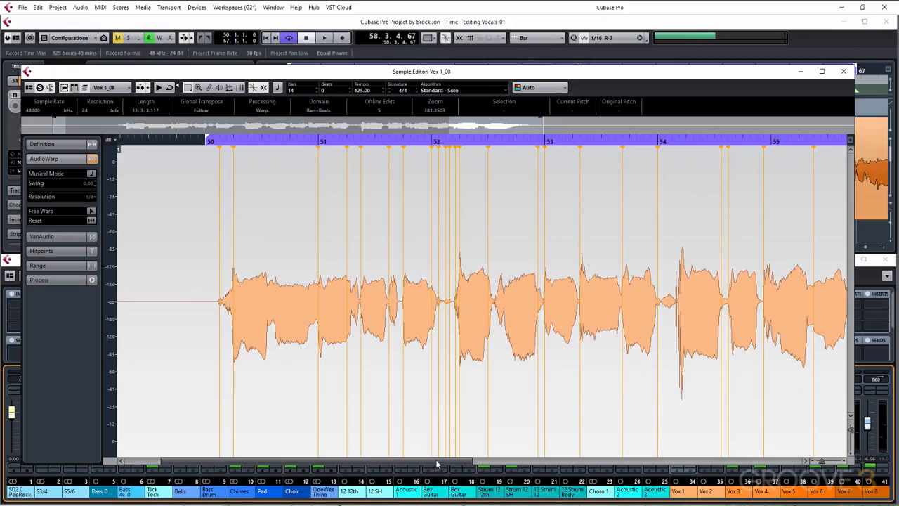
key("ctrl+z")
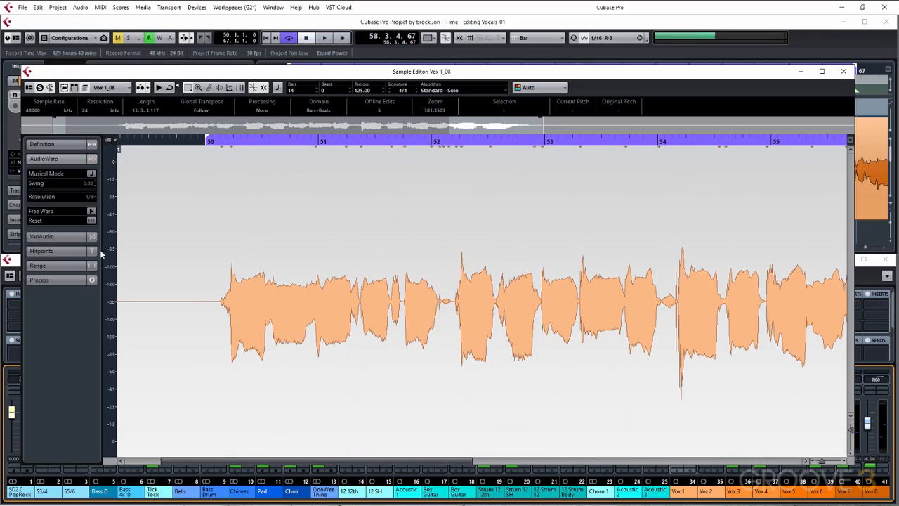
Edit the vocal's hitpoints and raise the threshold so that only the stronger transients keep active hitpoints
left_click(70, 251)
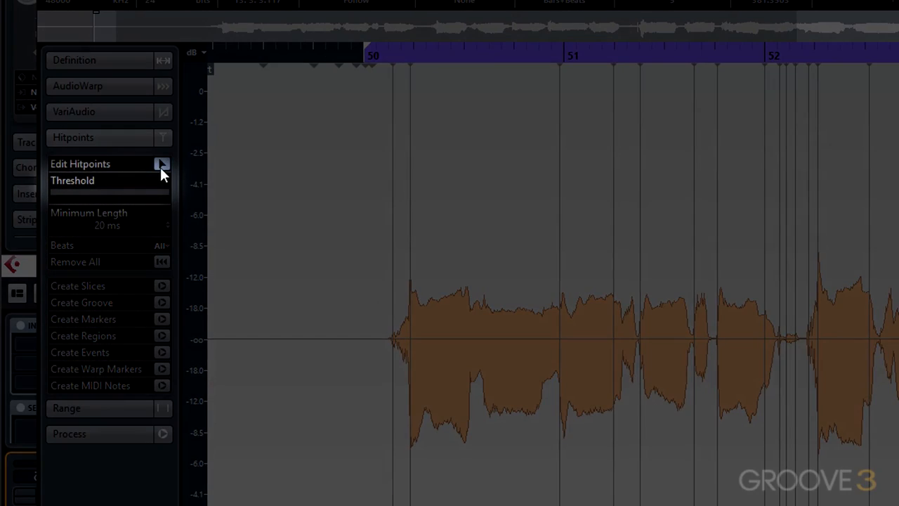
left_click(161, 166)
left_click_drag(56, 192, 78, 194)
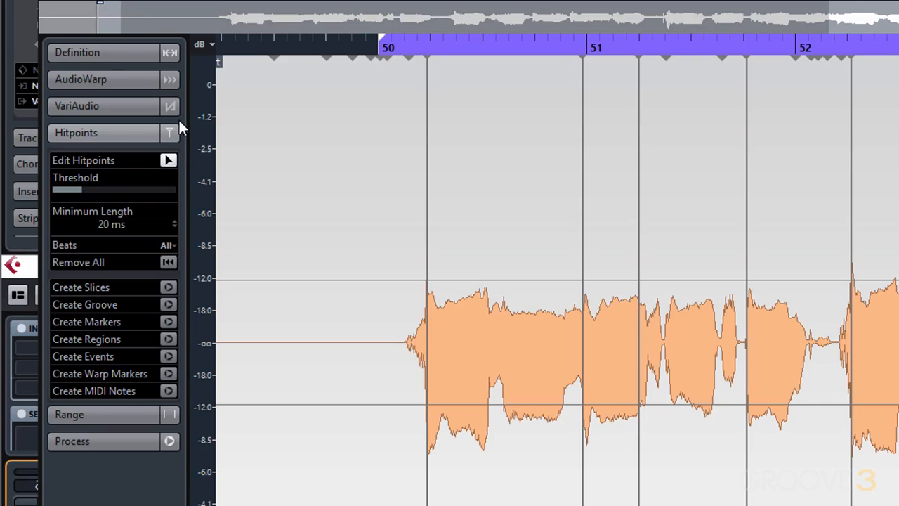
Enable Free Warp and align the phrase's first strong vocal onset to beat 50.2 and its final word's onset to beat 51.4
left_click(146, 80)
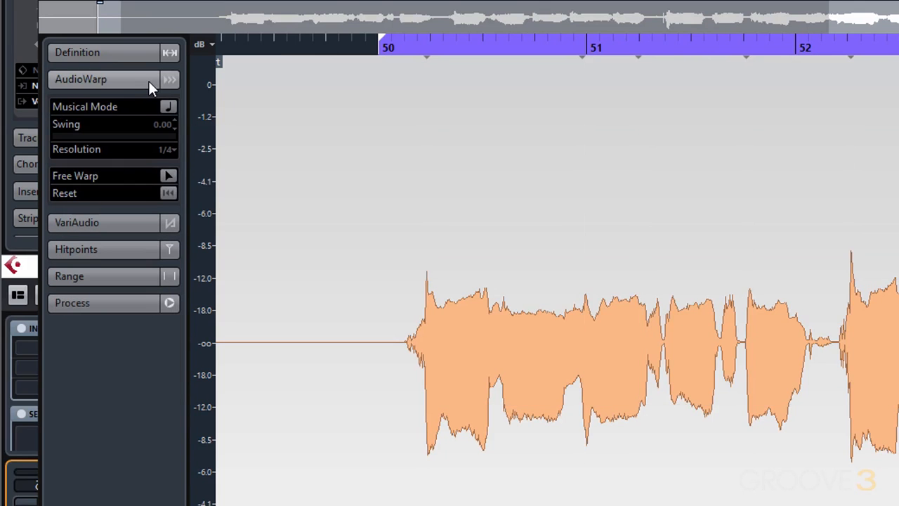
left_click(171, 177)
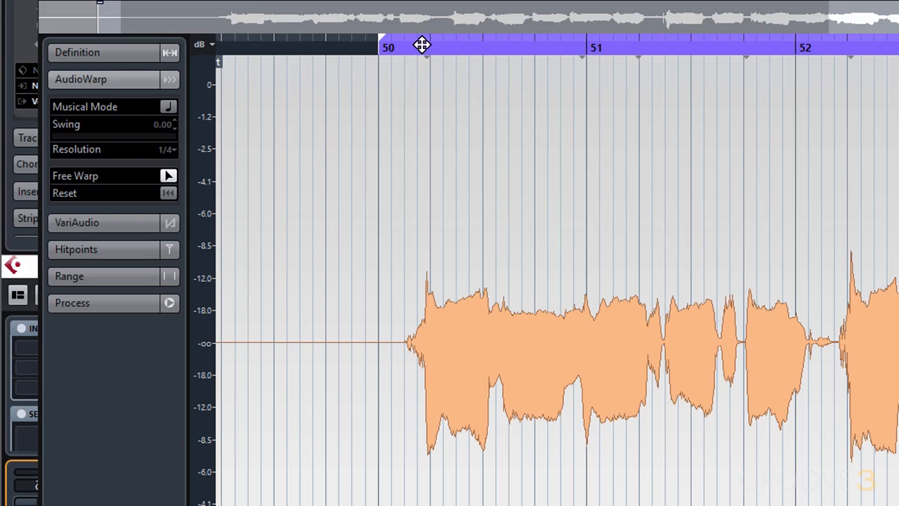
left_click_drag(413, 48, 418, 119)
left_click_drag(357, 106, 361, 89)
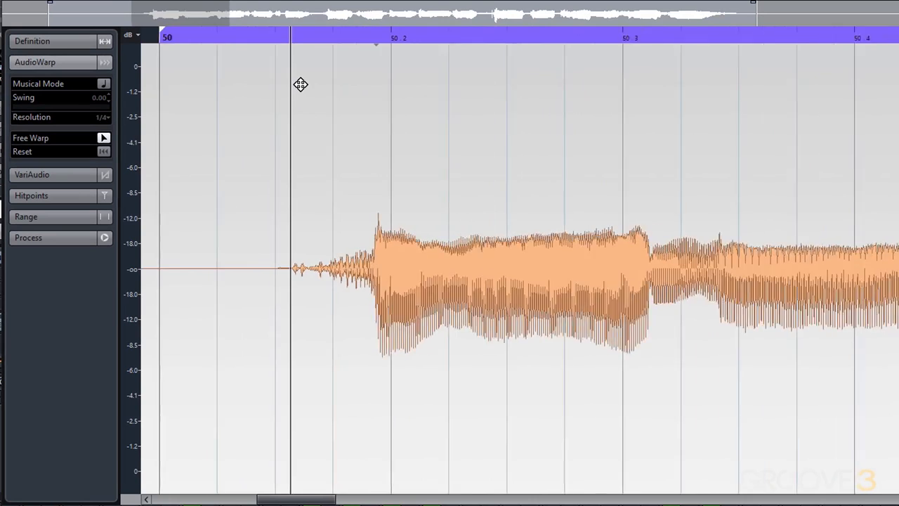
left_click_drag(302, 79, 305, 74)
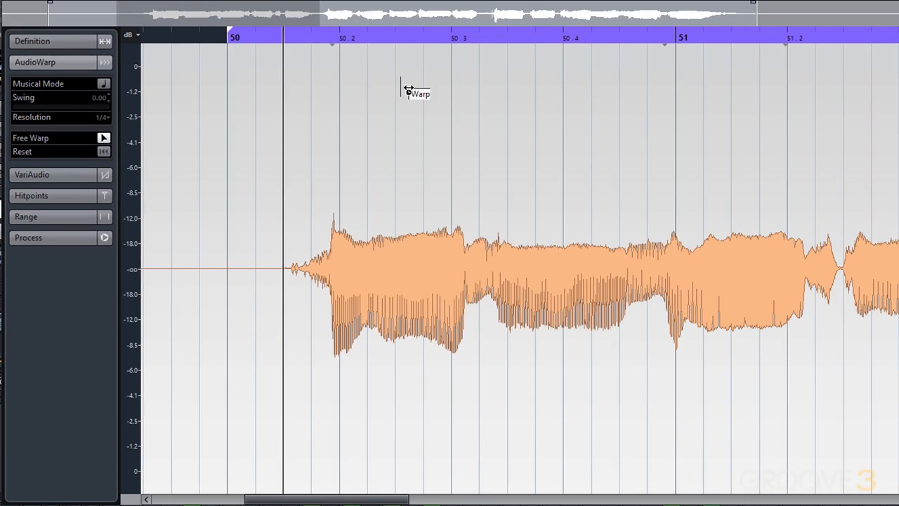
left_click(347, 92)
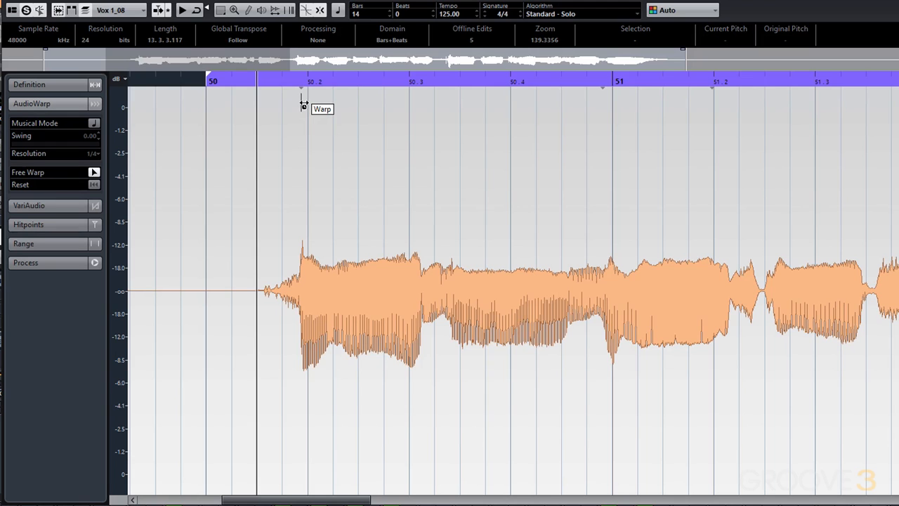
mouse_move(303, 105)
left_mouse_down()
mouse_move(319, 103)
mouse_move(309, 105)
left_mouse_up()
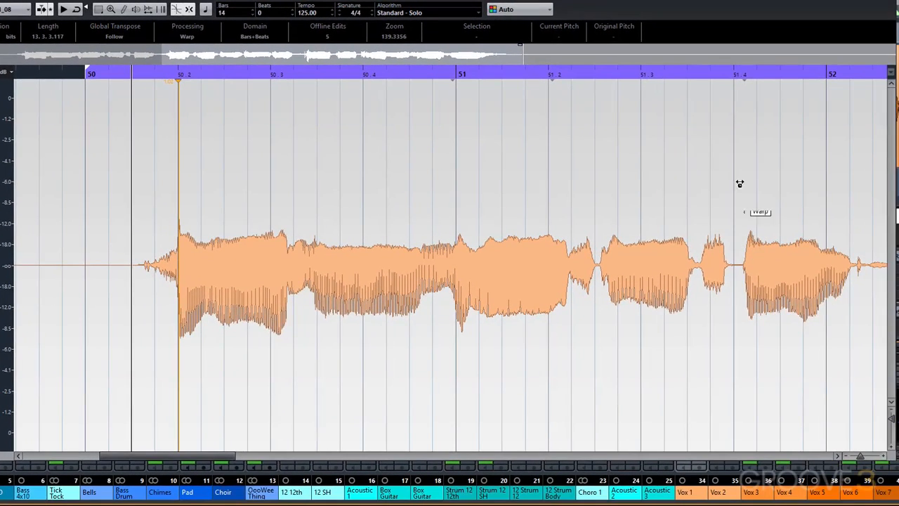
mouse_move(742, 99)
left_mouse_down()
mouse_move(683, 107)
mouse_move(714, 101)
mouse_move(765, 115)
mouse_move(703, 110)
mouse_move(735, 111)
left_mouse_up()
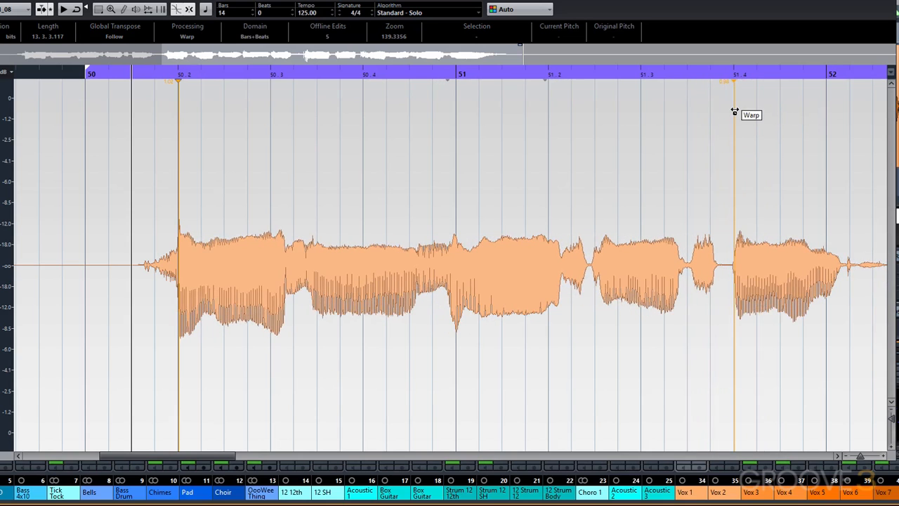
Try extra warp markers just after bar 52 and between beats 51.2 and 51.3, removing both
left_click(848, 265)
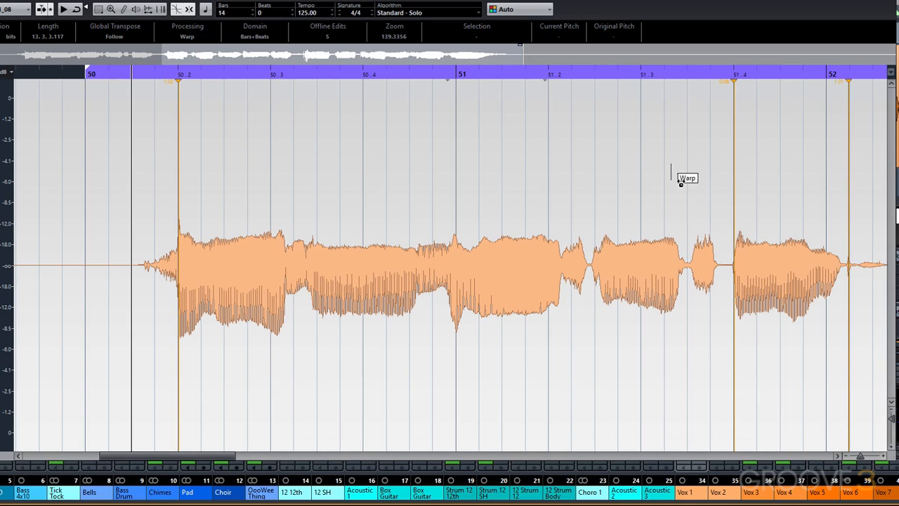
mouse_move(731, 192)
left_mouse_down()
mouse_move(704, 176)
mouse_move(733, 191)
mouse_move(714, 190)
left_mouse_up()
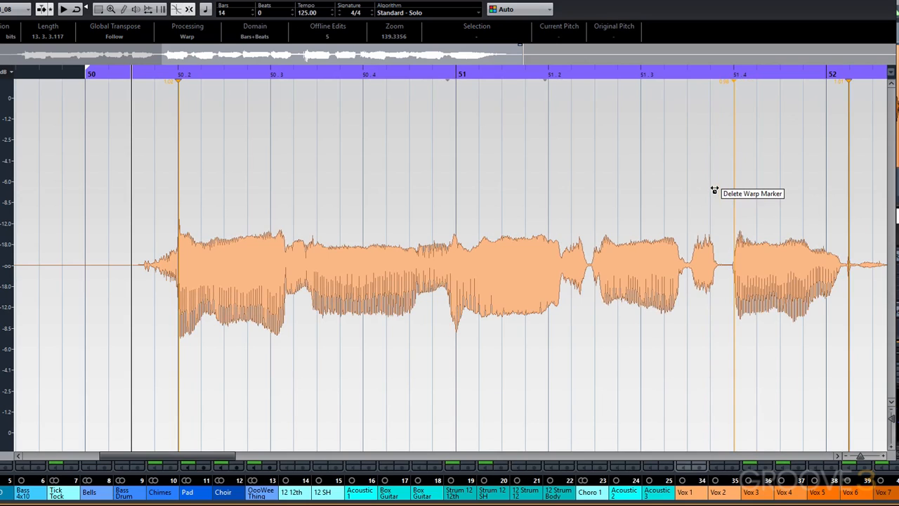
key("ctrl+z")
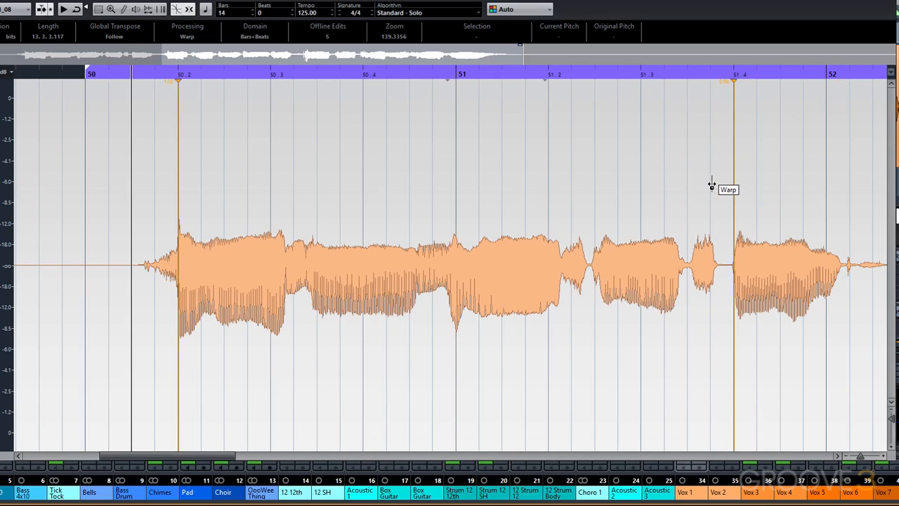
left_click(593, 264)
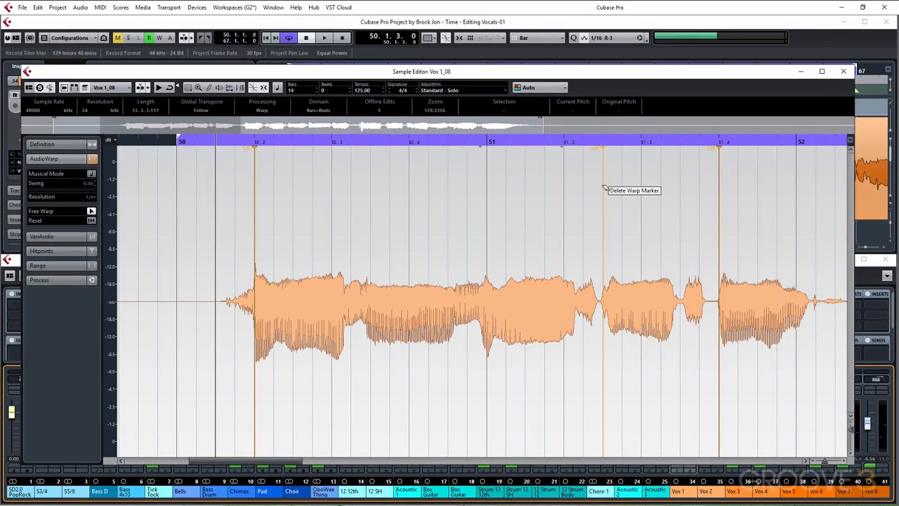
left_click(604, 188, "shift")
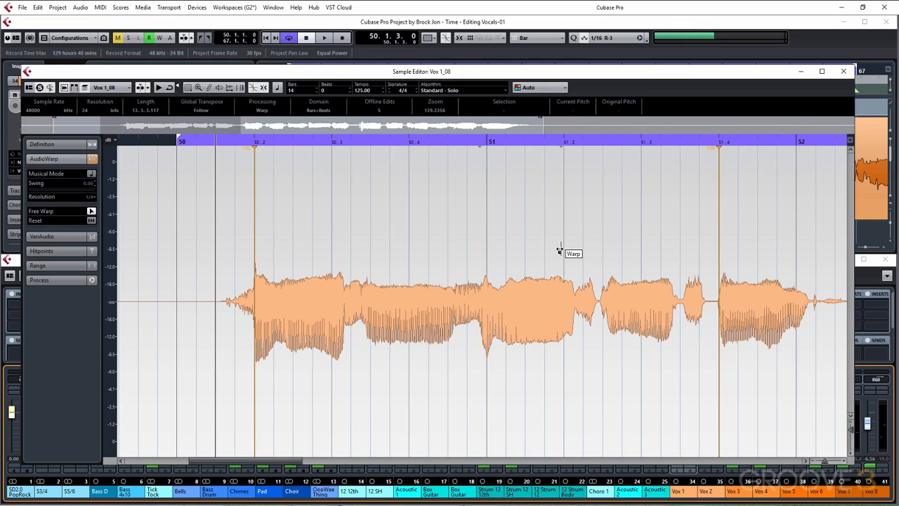
Play the vocal, anchor it with a warp marker between beats 52.3 and 52.4, and warp the following onset onto bar 53
left_click_drag(267, 461, 276, 462)
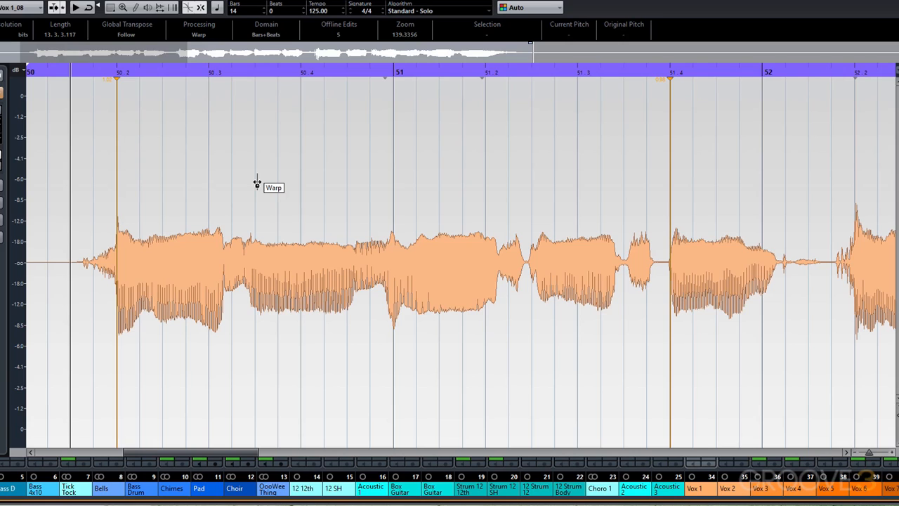
key("KP_1")
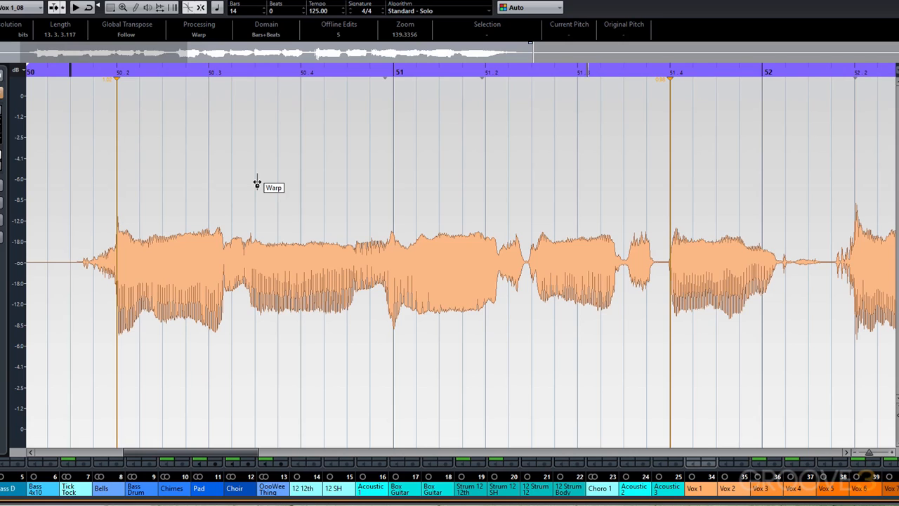
key("space")
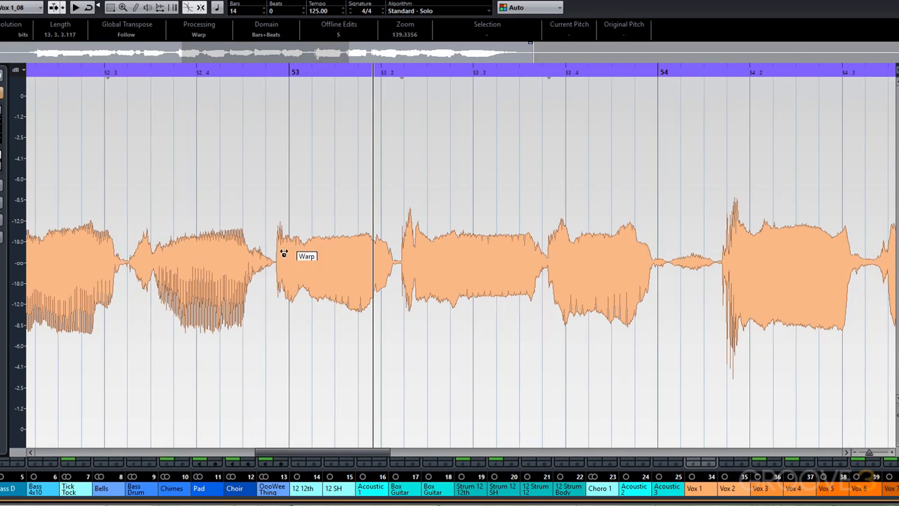
left_click(147, 253)
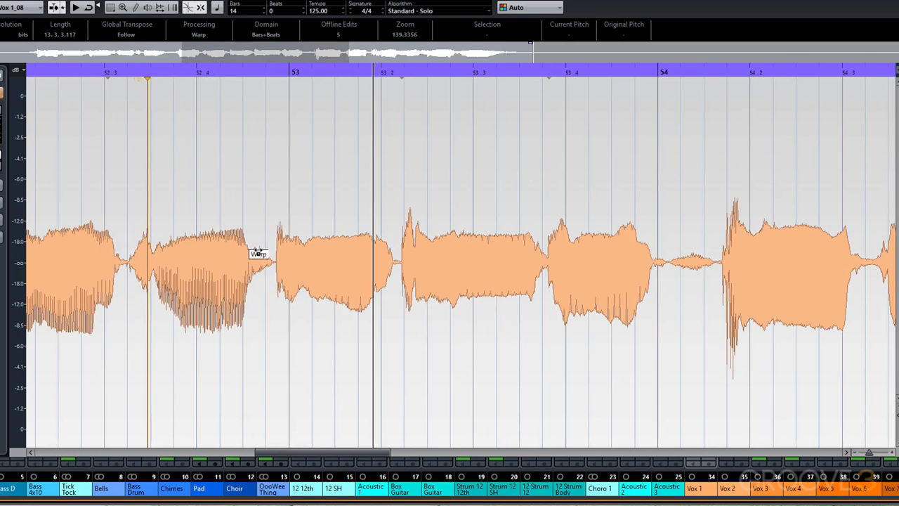
left_click_drag(277, 247, 288, 247)
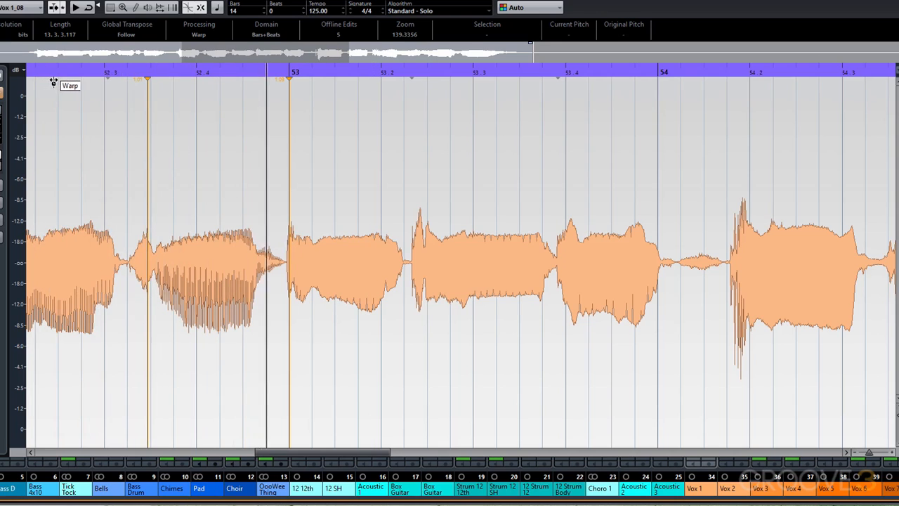
Try warping the vocal onset after beat 53.2 slightly earlier, audition it from before bar 53, and delete that warp marker
left_click_drag(410, 250, 403, 250)
left_click(250, 74)
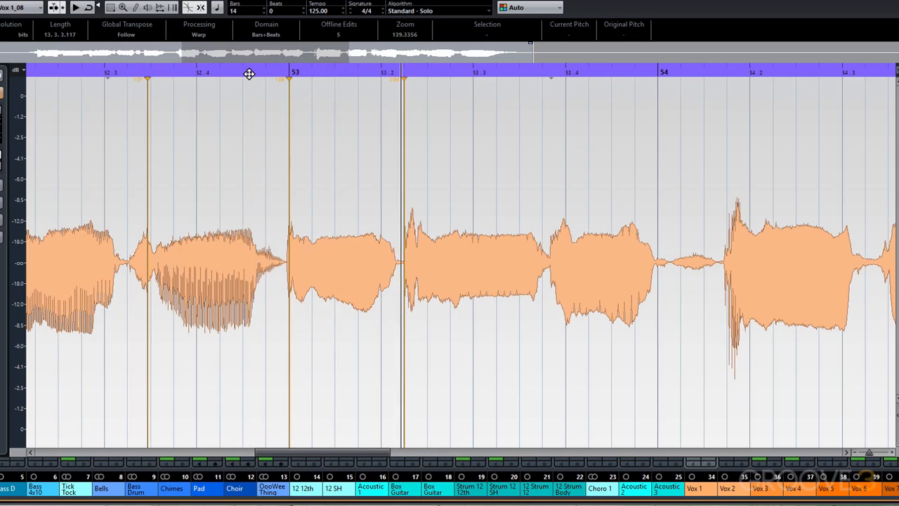
left_click(403, 211, "shift")
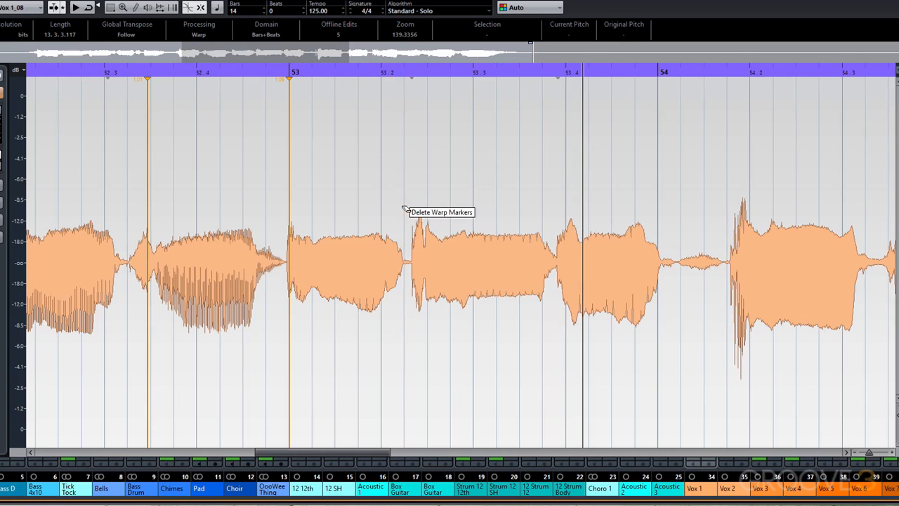
Warp the vocal onset after beat 53.2 to midway before beat 53.3 and the next onset onto beat 53.4, and audition from bar 53
left_click_drag(424, 237, 426, 235)
left_click(327, 70)
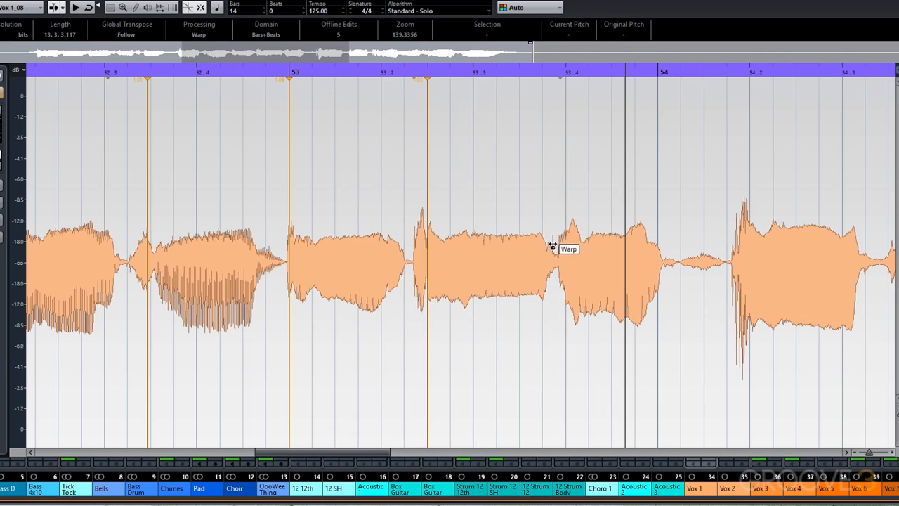
left_click_drag(555, 248, 565, 243)
left_click(290, 73)
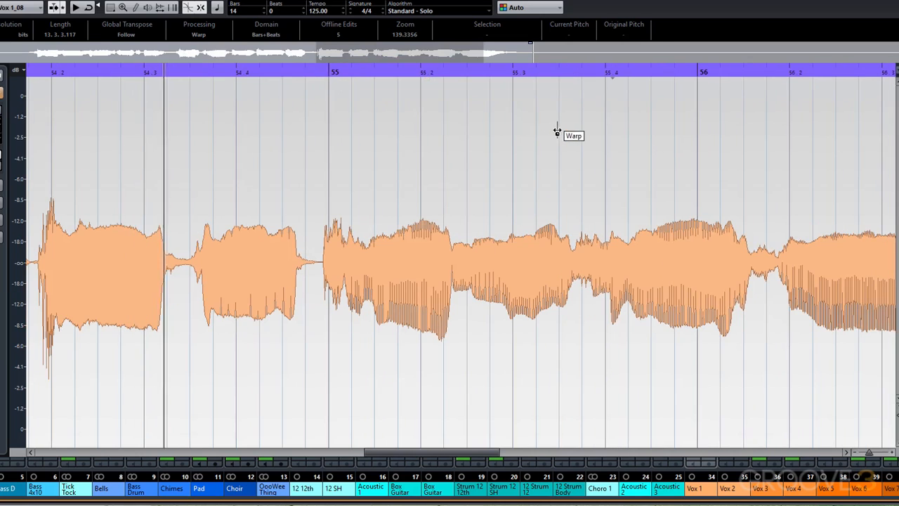
Anchor the vocal at beat 54.2 and warp the following onsets to midway between beats 54.3 and 54.4 and onto bar 55, retrying the bar 55 marker
left_click(50, 229)
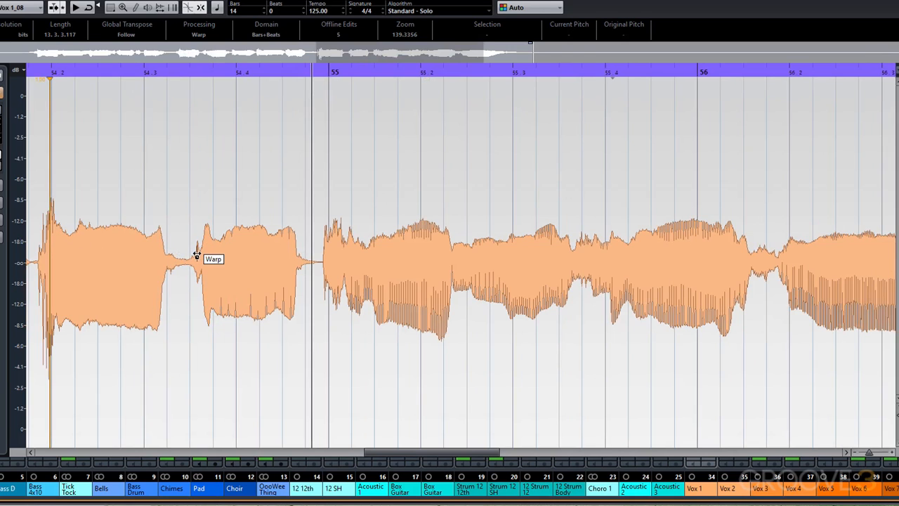
left_click_drag(196, 254, 190, 255)
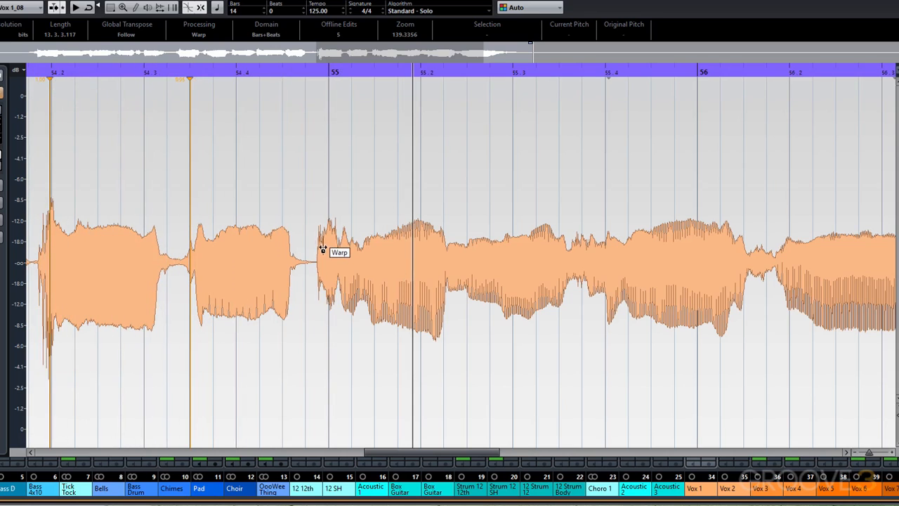
left_click_drag(320, 252, 328, 253)
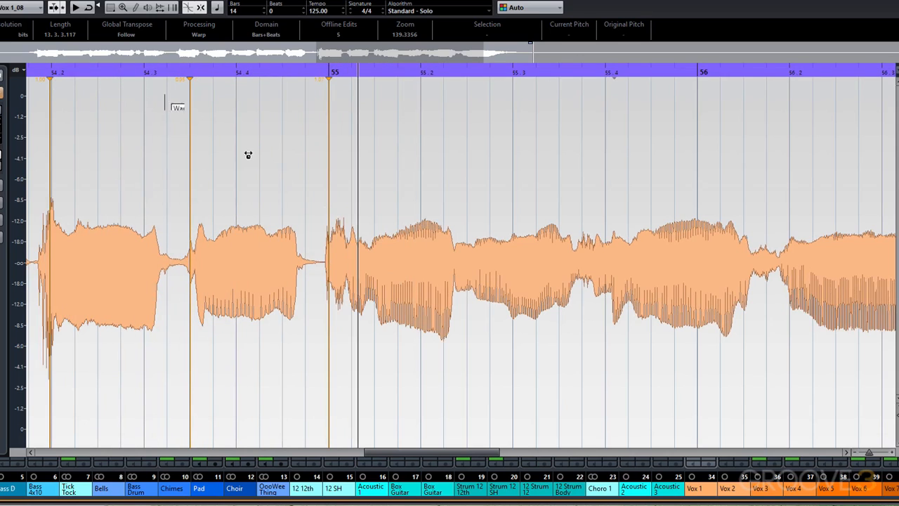
left_click(328, 215, "shift")
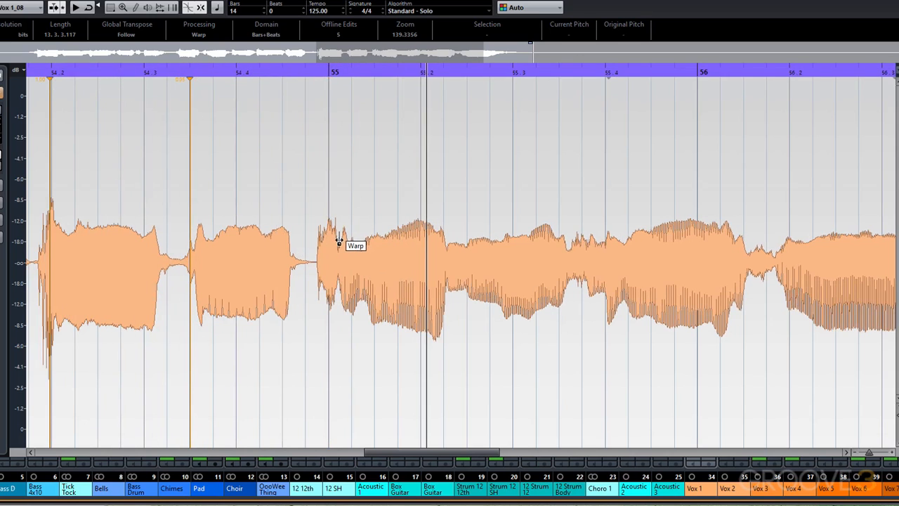
left_click_drag(340, 242, 328, 238)
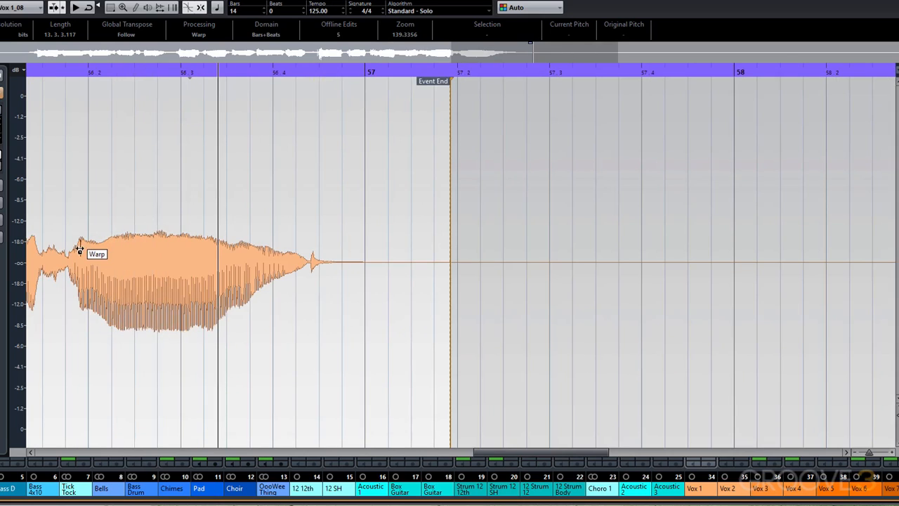
Warp the final phrase's onset onto beat 56.2, audition it, close the Sample Editor and return the playback position to the left locator
left_click_drag(79, 249, 88, 247)
left_click(42, 73)
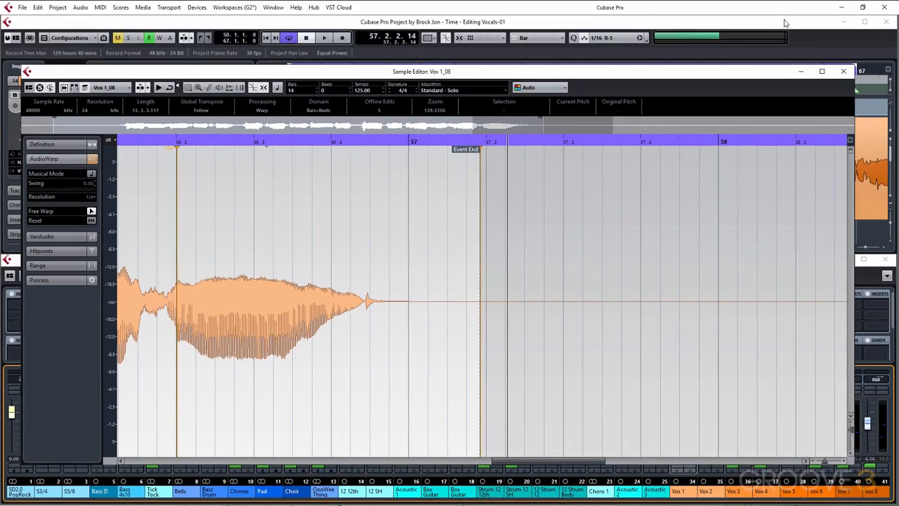
left_click(846, 71)
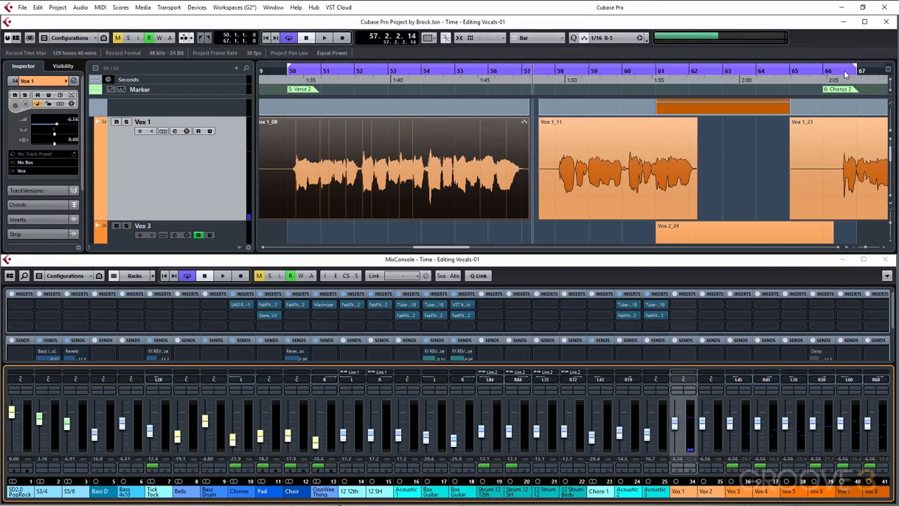
key("KP_1")
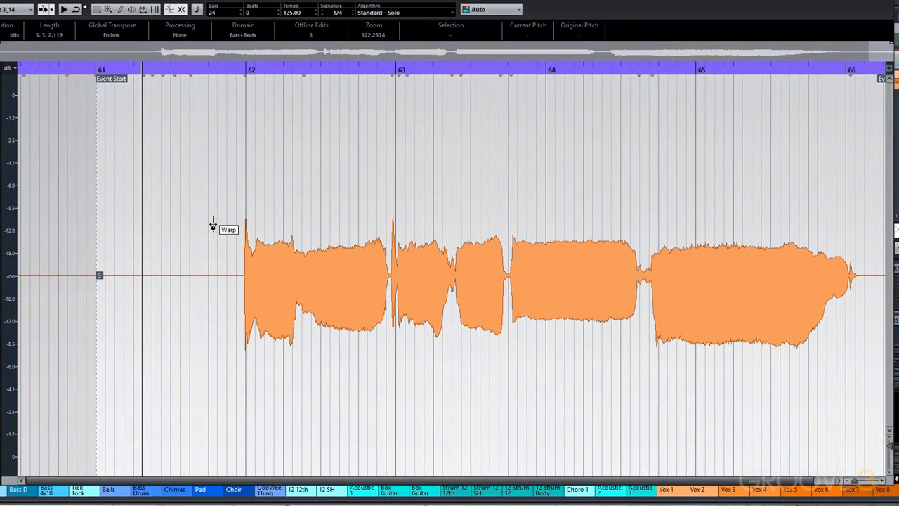
In the Vox 3_14 event, warp the first vocal onset onto bar 62 and the next word's onset onto bar 63, and audition from bar 62
left_click_drag(215, 70, 215, 84)
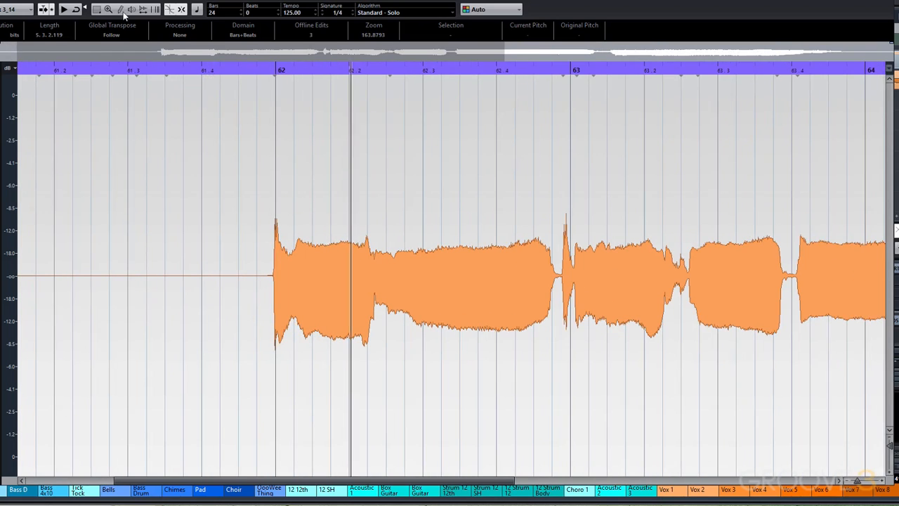
left_click(181, 68)
left_click_drag(274, 271, 275, 266)
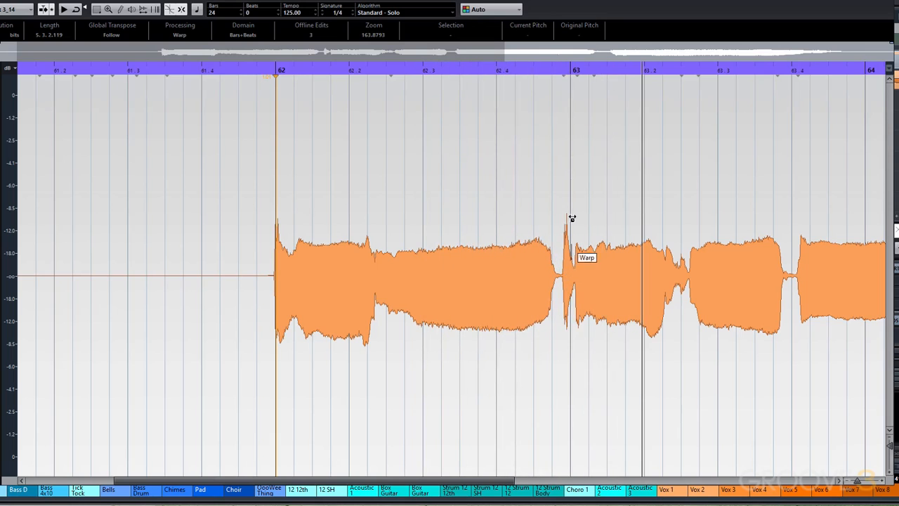
left_click_drag(577, 83, 571, 83)
left_click(275, 70)
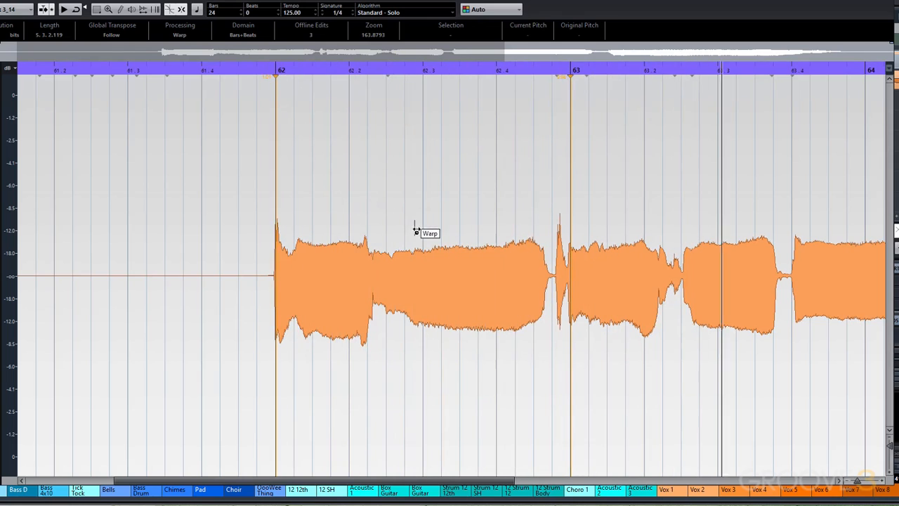
Warp the following vocal onset to midway between beats 63.2 and 63.3 and audition it from before bar 63
mouse_move(681, 265)
left_mouse_down()
mouse_move(673, 263)
mouse_move(684, 260)
left_mouse_up()
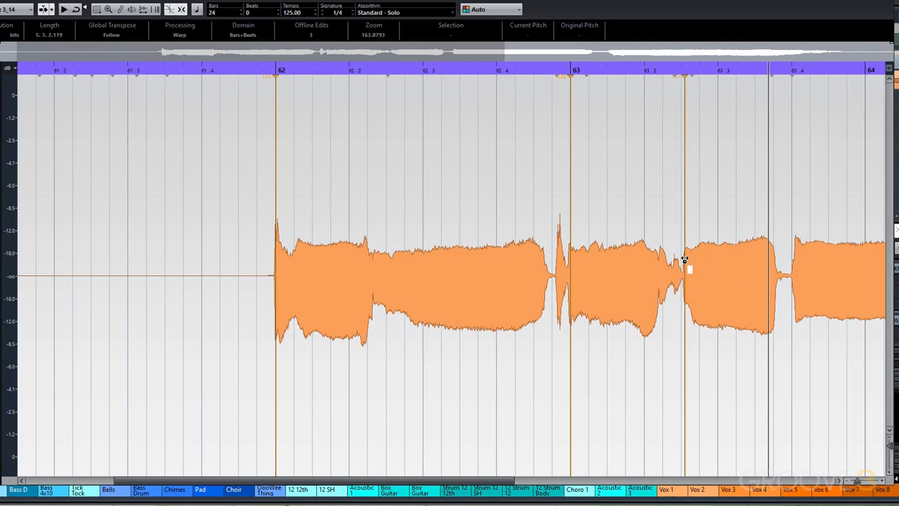
left_click(524, 72)
key("space")
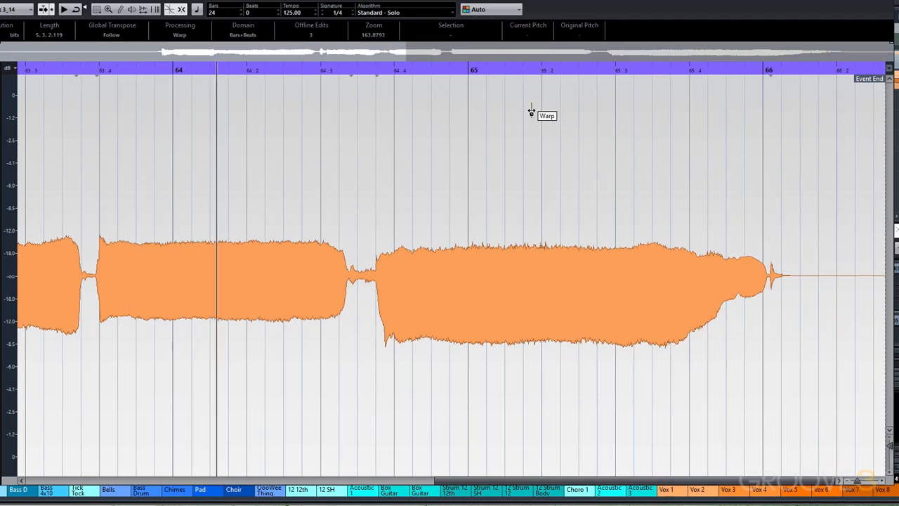
Warp the final long note's onset onto beat 64.4, and try a warp marker on the onset near beat 63.4, removing it
left_click(376, 267)
mouse_move(376, 267)
left_mouse_down()
mouse_move(398, 269)
mouse_move(391, 264)
left_mouse_up()
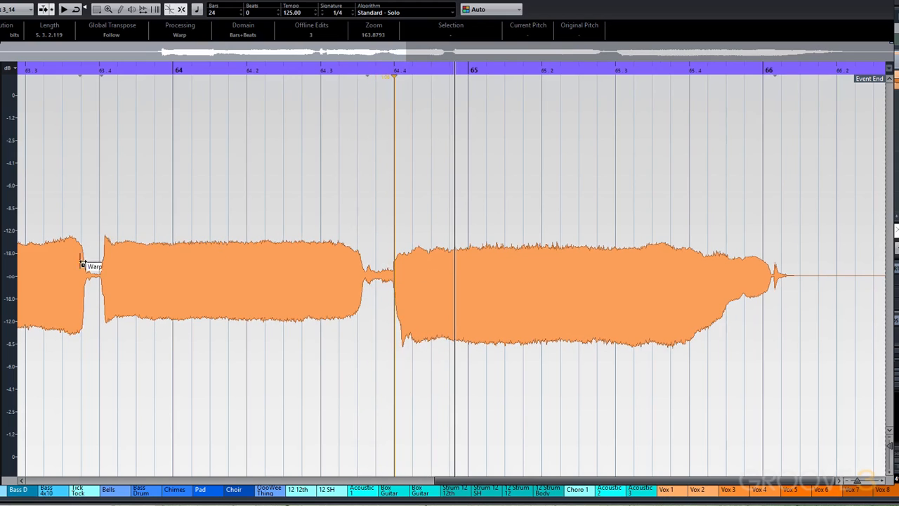
left_click(102, 255)
left_click(101, 247, "alt")
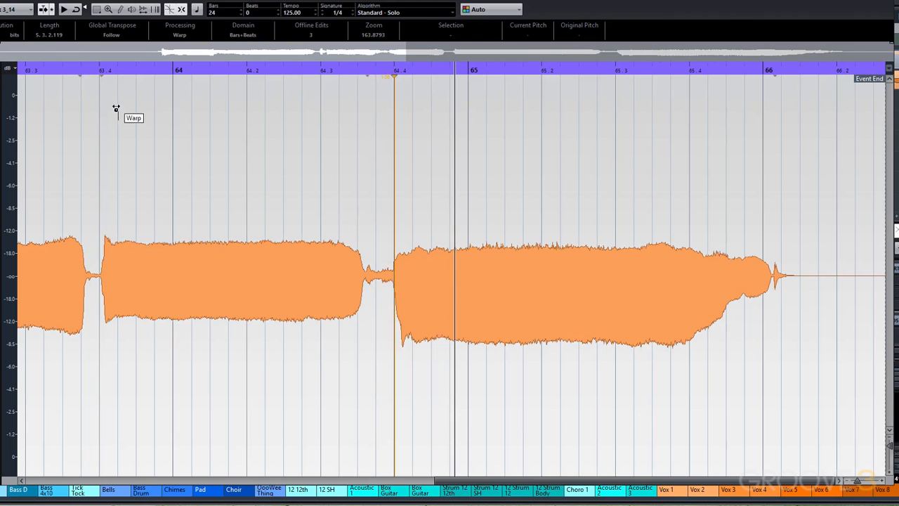
Warp the vocal onset just after beat 63.4 precisely onto that beat at close zoom and audition it from just after beat 63.2
left_click(105, 71)
scroll(106, 101, "up", 3)
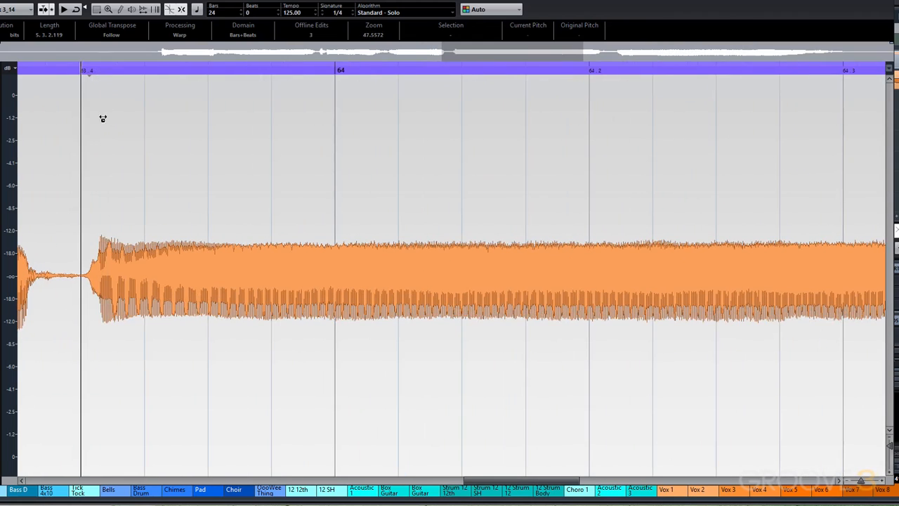
left_click_drag(98, 256, 84, 253)
left_click_drag(862, 483, 857, 483)
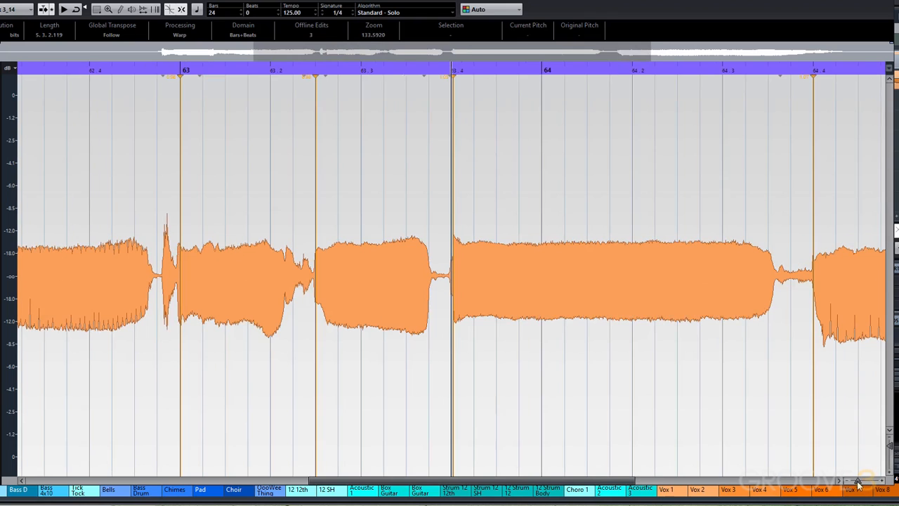
left_click(293, 70)
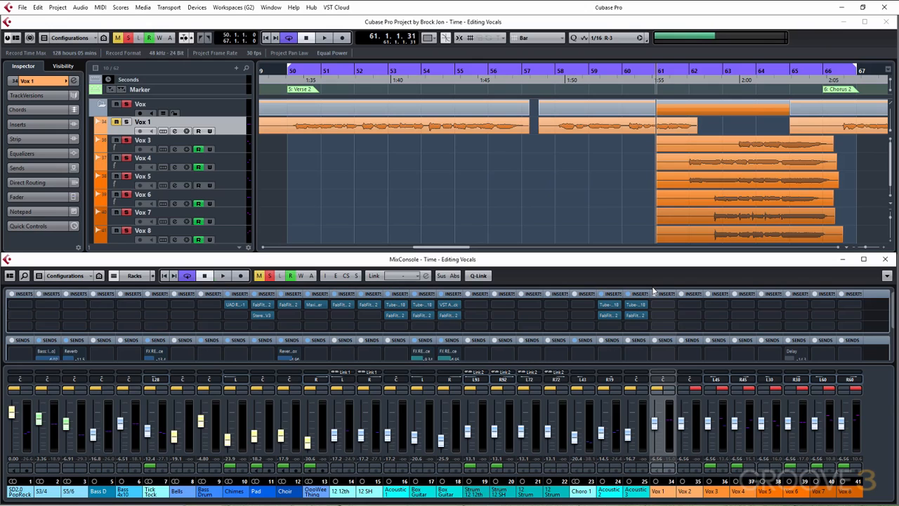
Play the backing vocals together, stop playback and return to the left locator at bar 50
key("space")
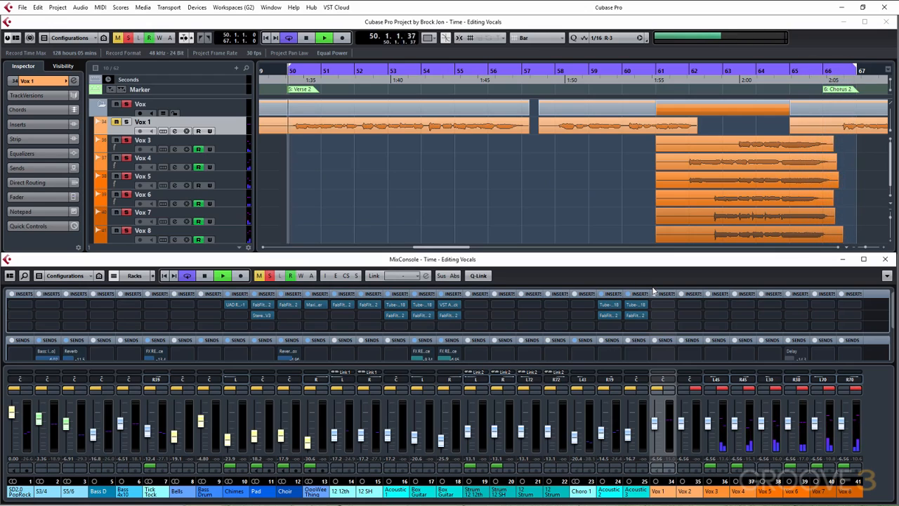
key("space")
key("KP_1")
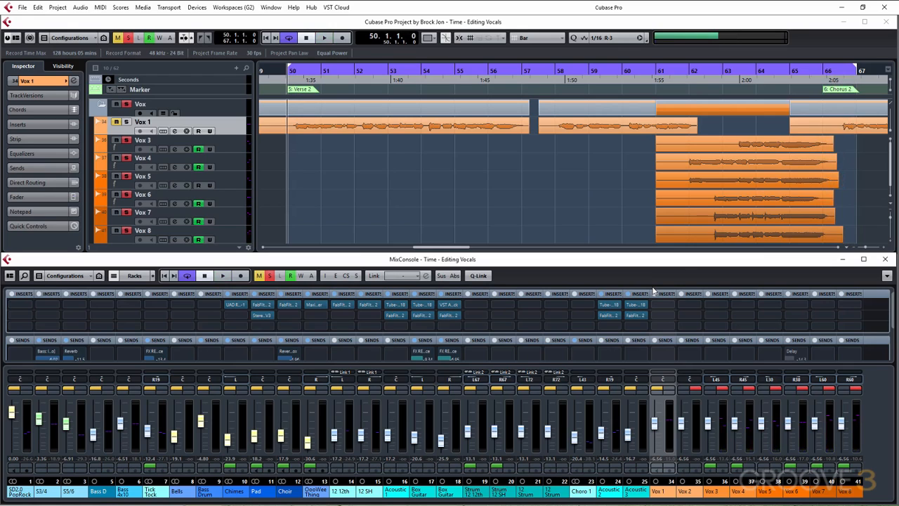
Open the Vox 2_24 event on the Vox 3 track and warp its ending consonant back to beat 65.4, closing the editor
left_click(763, 144)
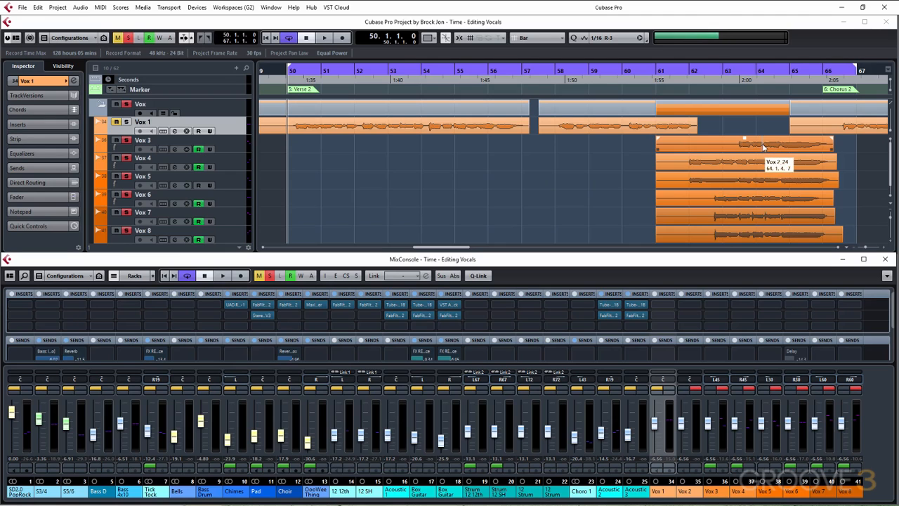
double_click(756, 149)
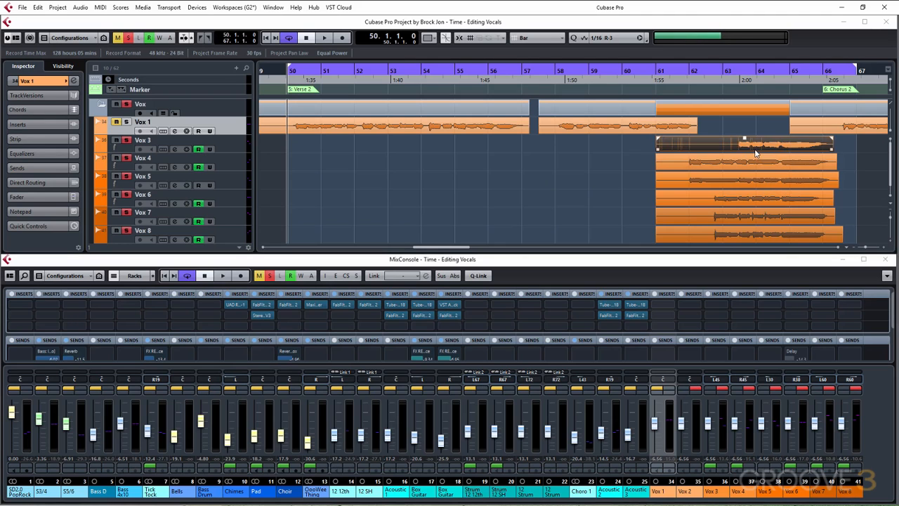
left_click_drag(898, 22, 373, 22)
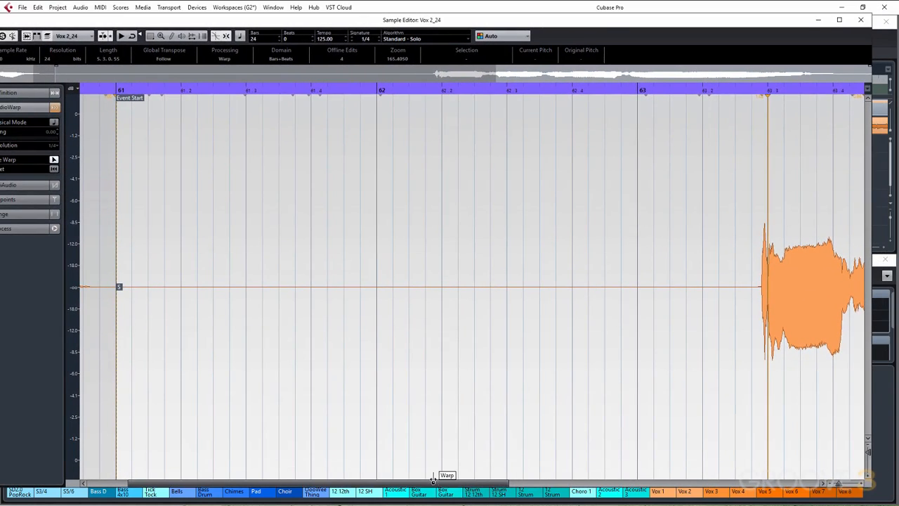
left_click_drag(437, 483, 832, 477)
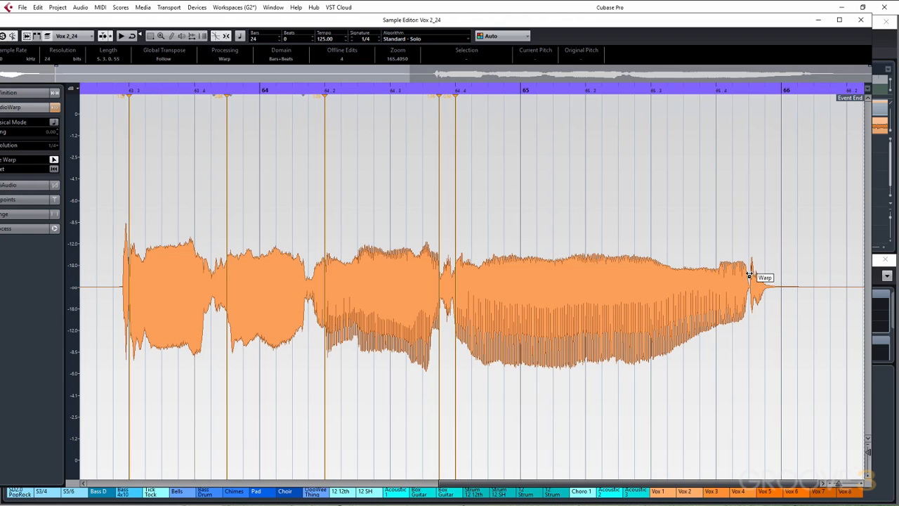
left_click_drag(750, 277, 716, 284)
left_click(860, 23)
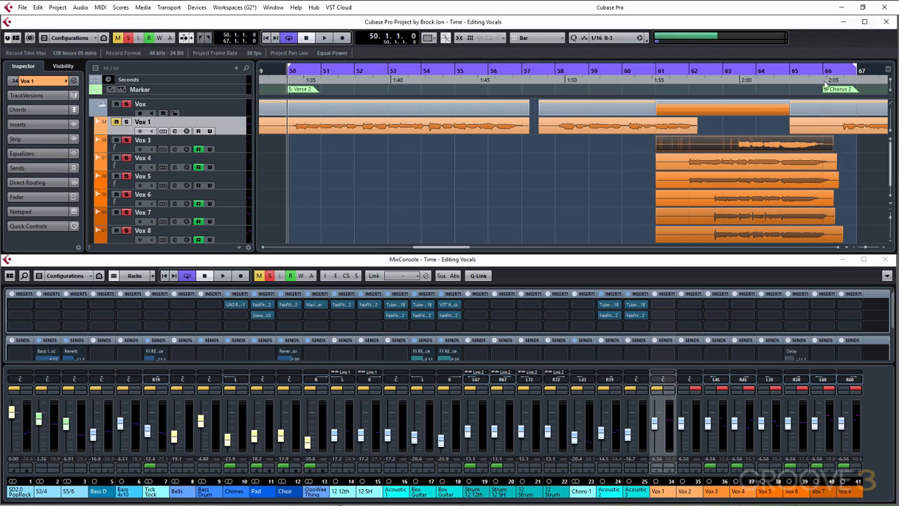
Open the Vox 4 track's event and warp its ending consonant slightly earlier, closing the editor
double_click(793, 169)
mouse_move(814, 293)
left_mouse_down()
mouse_move(772, 290)
mouse_move(814, 295)
mouse_move(801, 292)
left_mouse_up()
left_click(861, 19)
Open the Vox 4_13 event on the Vox 5 track and move its ending warp marker from bar 66 back to about beat 65.4, closing the editor
double_click(810, 180)
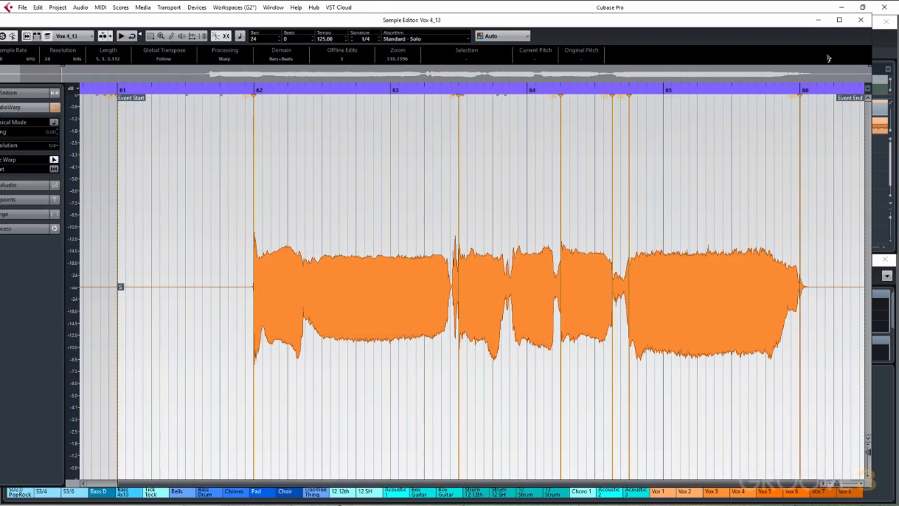
left_click_drag(801, 139, 770, 131)
left_click(860, 20)
Open the Vox 5_18 event on the Vox 6 track and warp its ending consonant back to beat 65.4, closing the editor
double_click(814, 203)
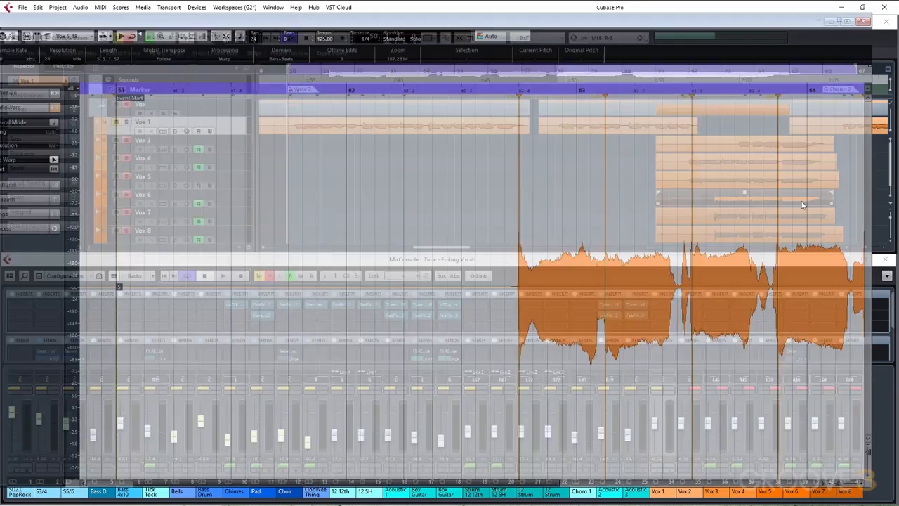
left_click(757, 483)
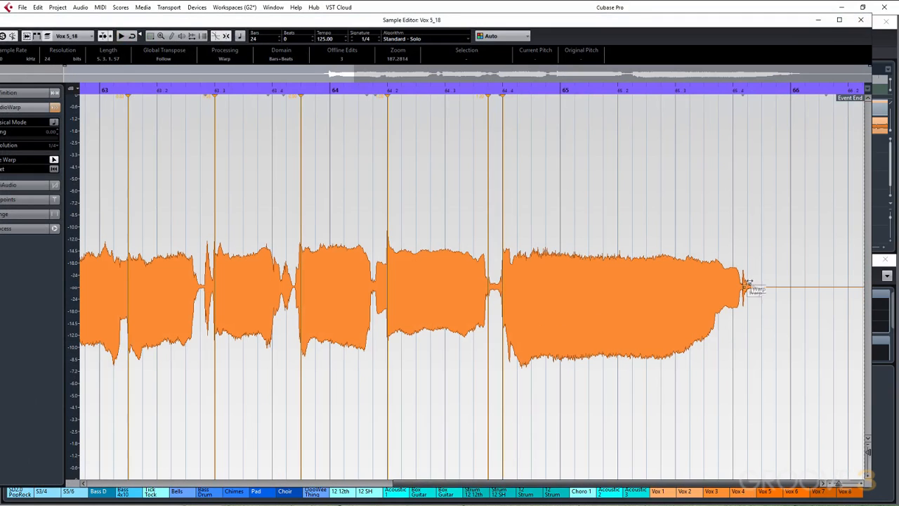
left_click_drag(742, 289, 730, 292)
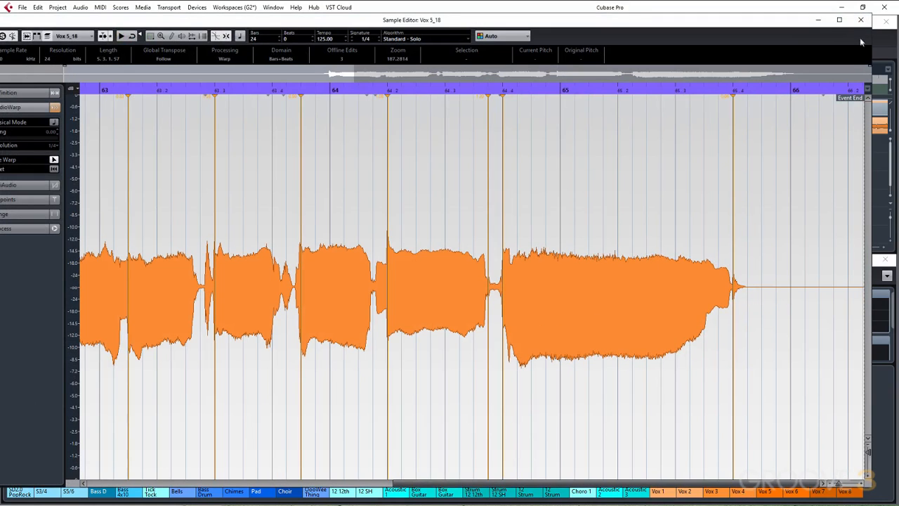
left_click(860, 23)
Open the Vox 6_06 event on the Vox 7 track and warp its ending consonant earlier, closing the editor
double_click(811, 212)
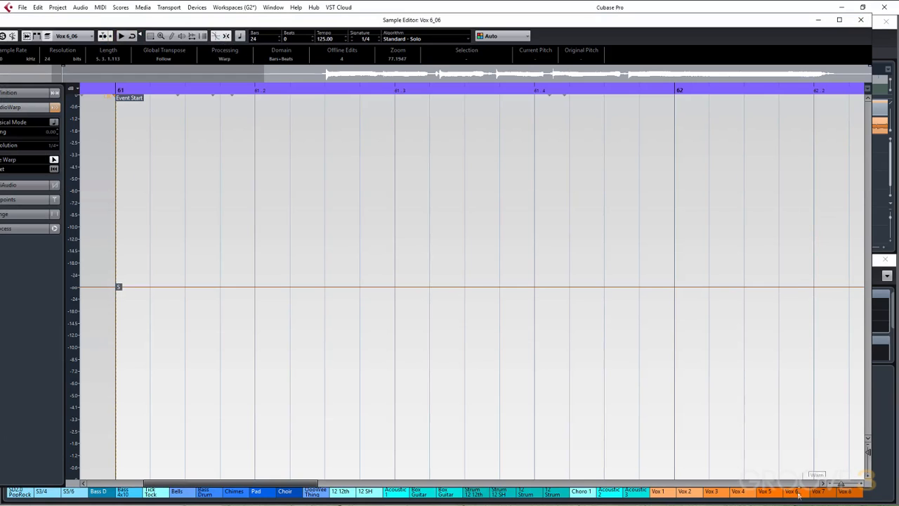
left_click_drag(829, 283, 653, 288)
left_click(867, 23)
Open the Vox 7_03 event on the Vox 8 track and warp its ending consonant back to beat 65.4, closing the editor
double_click(818, 235)
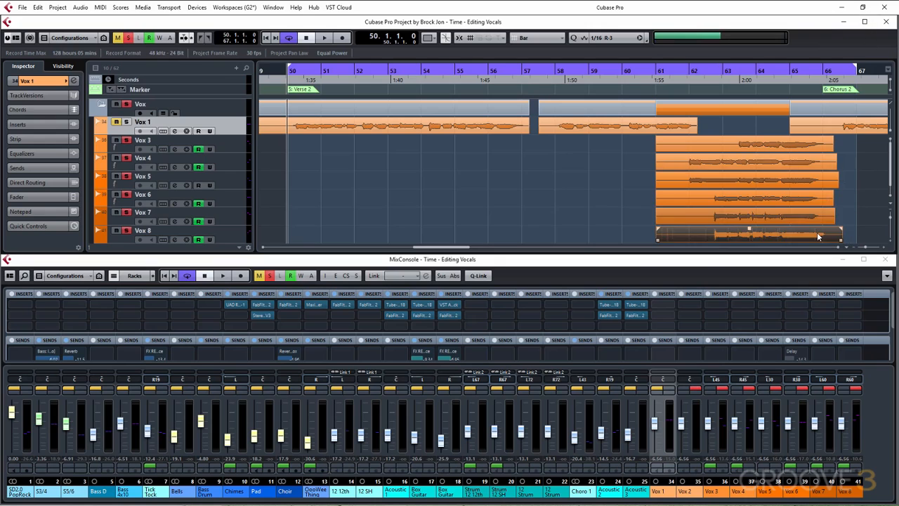
left_click(814, 483)
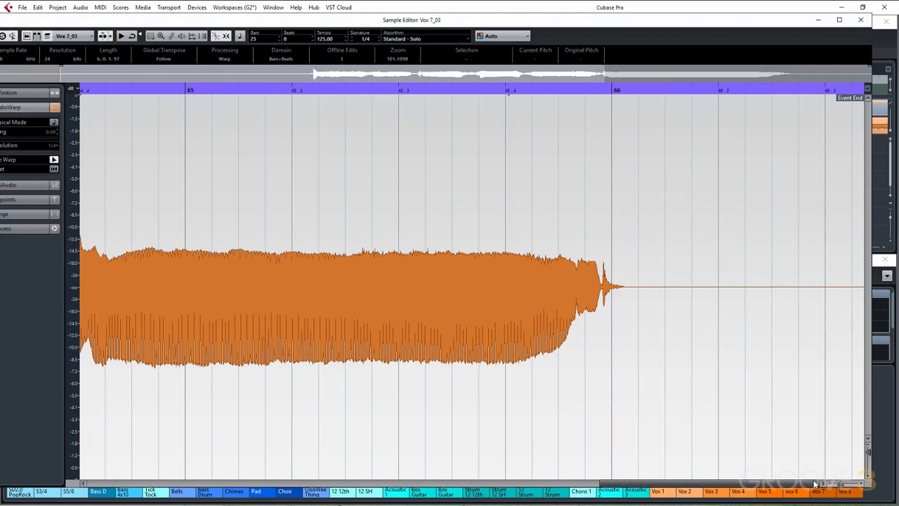
left_click_drag(604, 286, 504, 287)
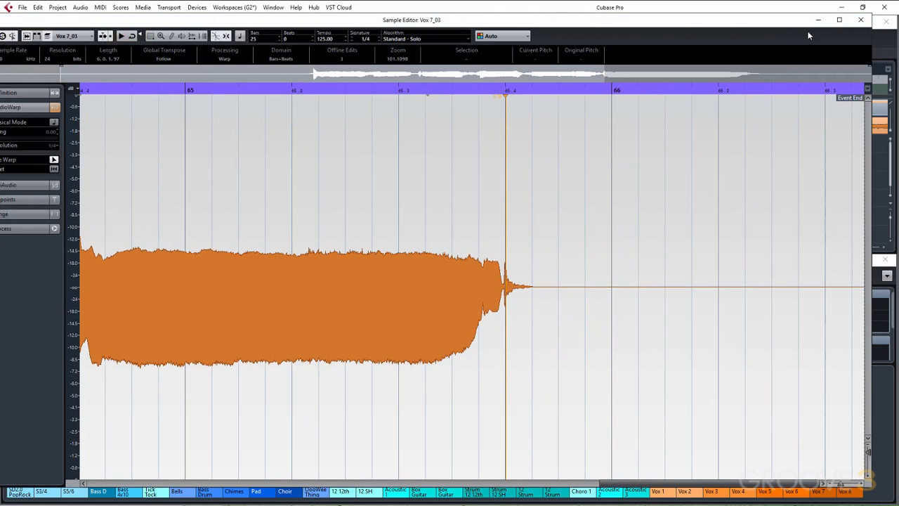
left_click(862, 21)
Audition the backing vocals' aligned endings from about bar 64 and again from just before bar 62, stopping playback each time
double_click(765, 79)
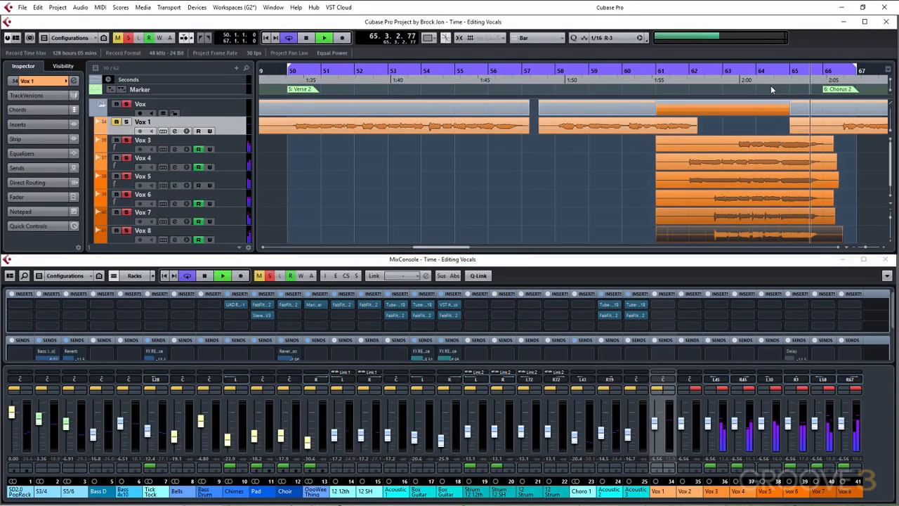
key("space")
double_click(684, 80)
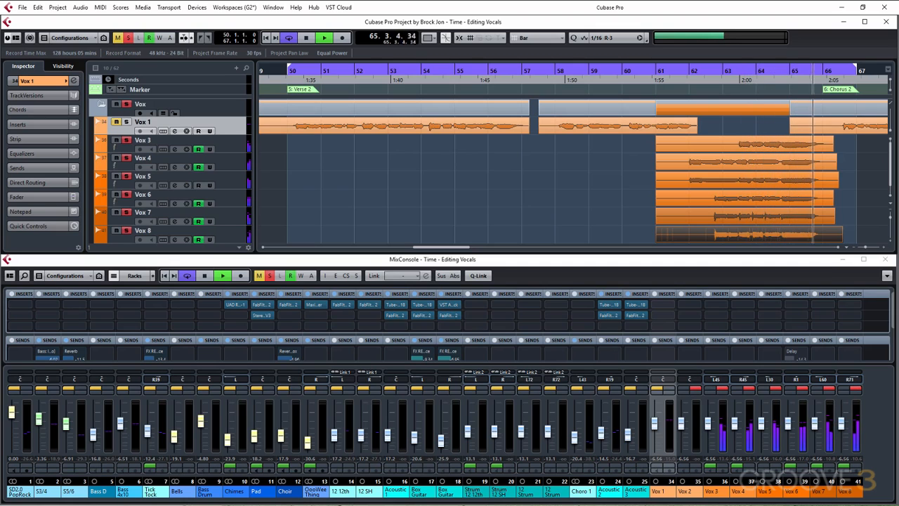
key("space")
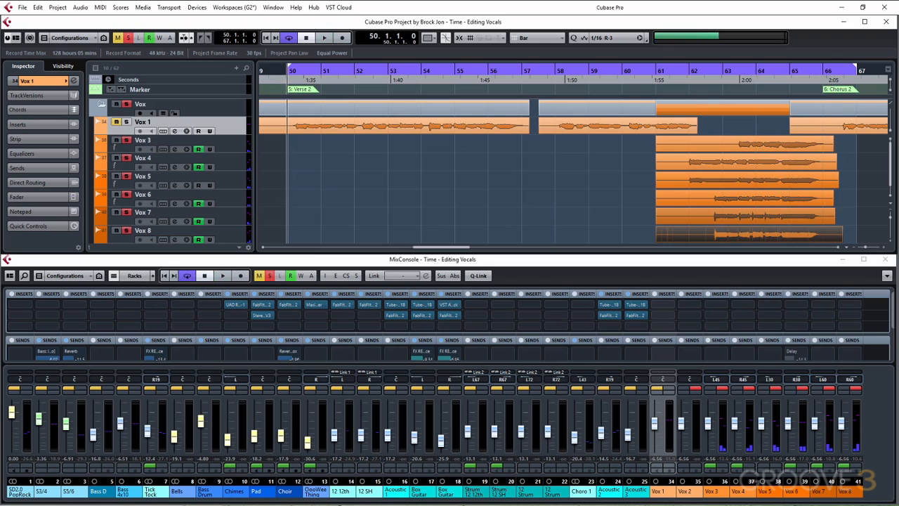